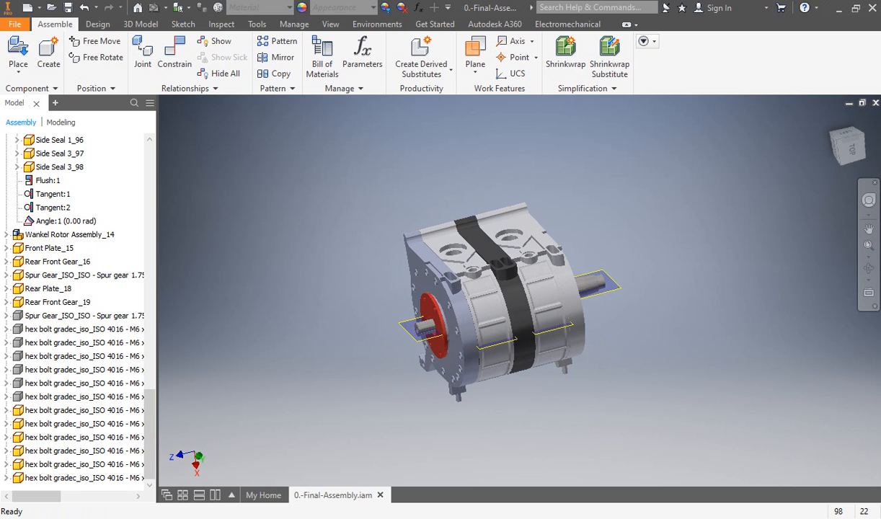
Step: Hide the Front Plate_15 component to expose the inside of the rotor housing
{"action": "mouse_move", "coordinate": [497, 303]}
{"action": "middle_mouse_down"}
{"action": "mouse_move", "coordinate": [479, 279]}
{"action": "mouse_move", "coordinate": [479, 300]}
{"action": "mouse_move", "coordinate": [512, 271]}
{"action": "mouse_move", "coordinate": [498, 296]}
{"action": "middle_mouse_up"}
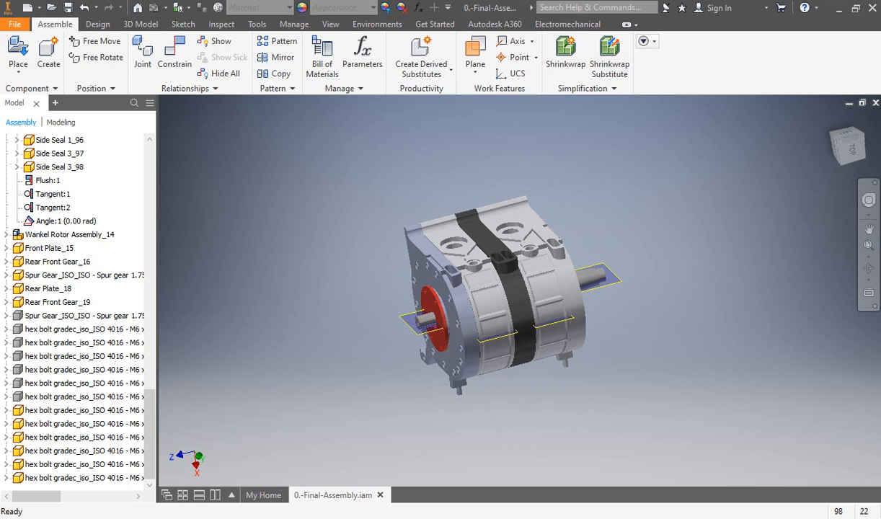
{"action": "middle_click_drag", "start_coordinate": [497, 288], "coordinate": [459, 285]}
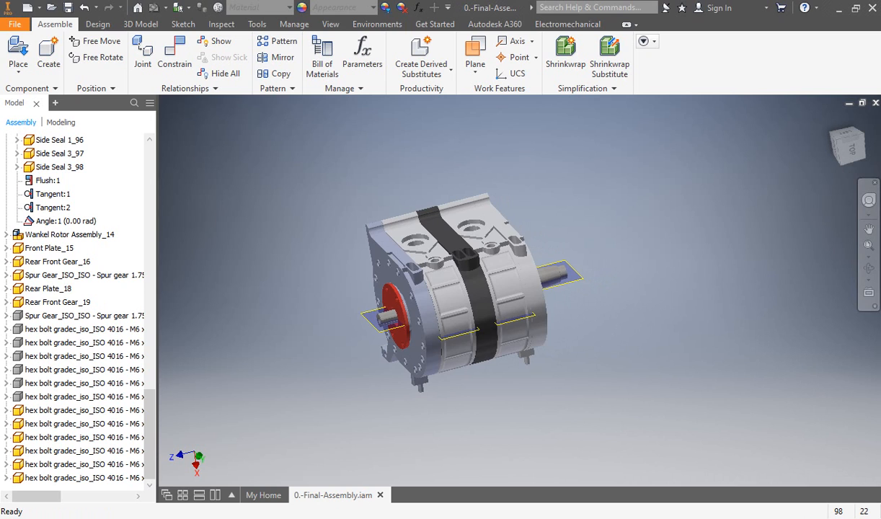
{"action": "middle_click_drag", "start_coordinate": [461, 289], "coordinate": [559, 281]}
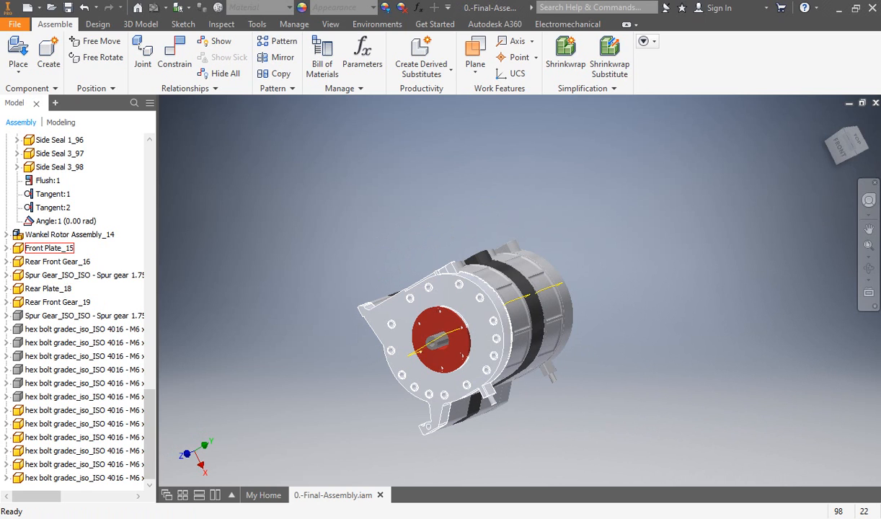
{"action": "right_click", "coordinate": [467, 309]}
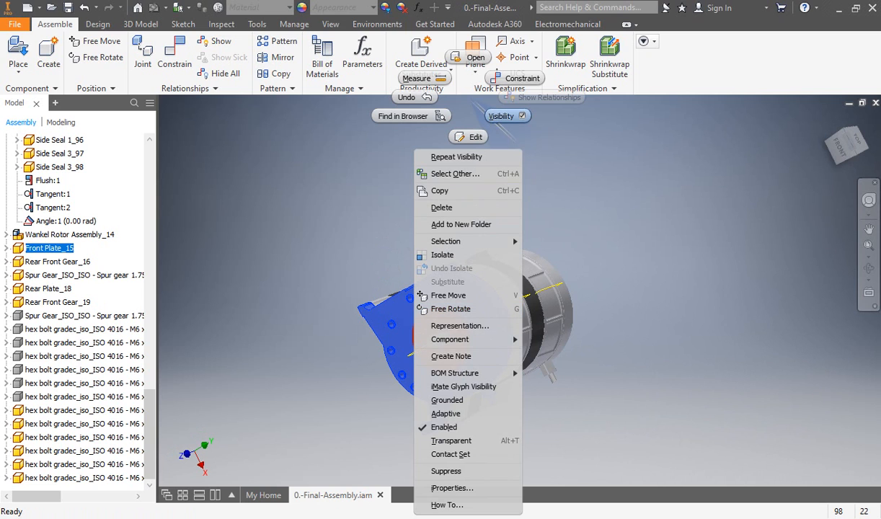
{"action": "left_click", "coordinate": [502, 116]}
Step: Hide the red Rear Front Gear_16 component around the front end of the eccentric shaft
{"action": "middle_click_drag", "start_coordinate": [446, 288], "coordinate": [484, 337], "text": "shift"}
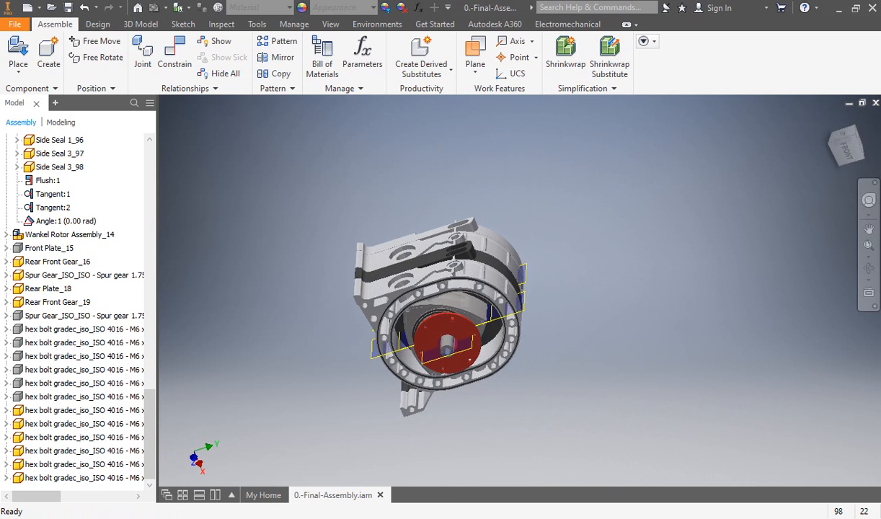
{"action": "right_click", "coordinate": [445, 345]}
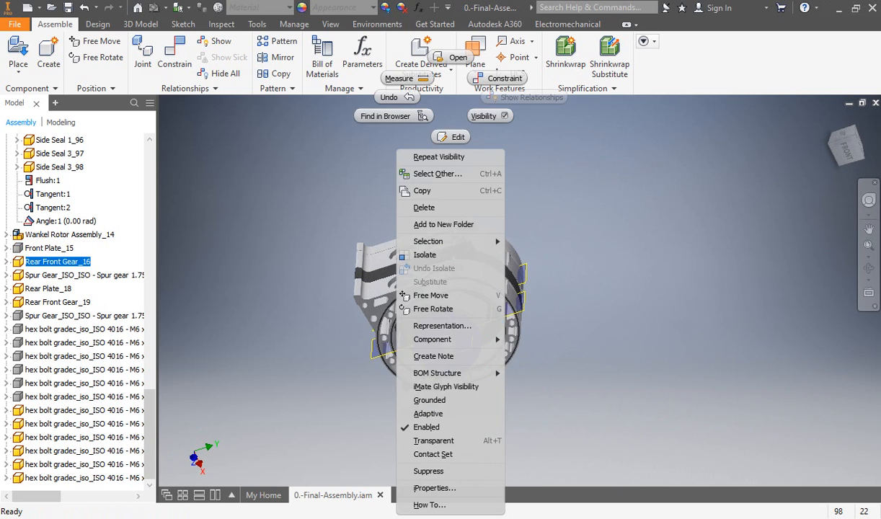
{"action": "key", "text": "Escape"}
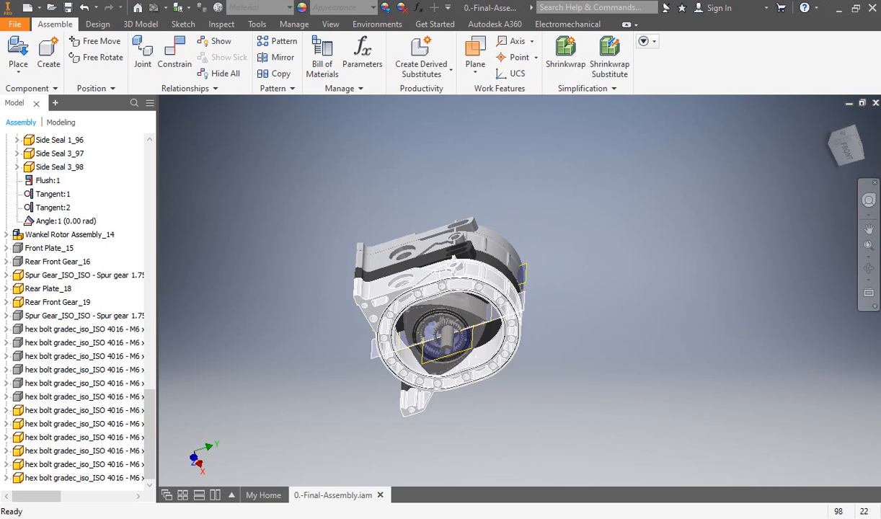
Step: Examine the exposed rotor, its internal gearing and the eccentric shaft inside the front housing from several angles
{"action": "scroll", "coordinate": [446, 335], "scroll_direction": "down", "scroll_amount": 3}
{"action": "middle_click_drag", "start_coordinate": [446, 335], "coordinate": [321, 324]}
{"action": "scroll", "coordinate": [462, 324], "scroll_direction": "up", "scroll_amount": 3}
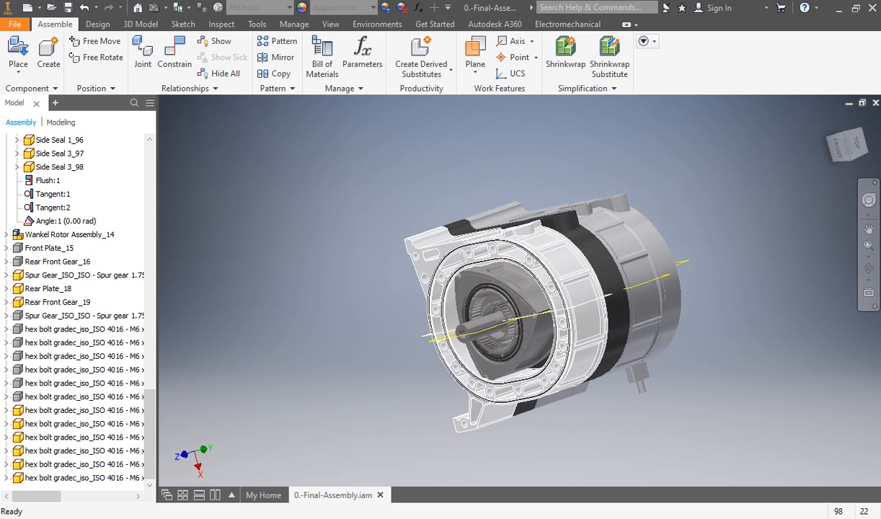
{"action": "middle_click_drag", "start_coordinate": [425, 375], "coordinate": [498, 411], "text": "shift"}
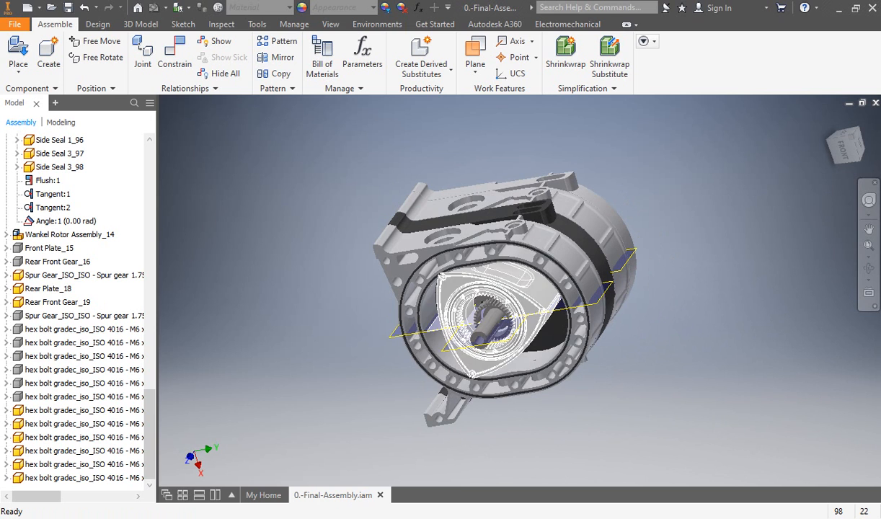
{"action": "middle_click_drag", "start_coordinate": [546, 339], "coordinate": [551, 317], "text": "shift"}
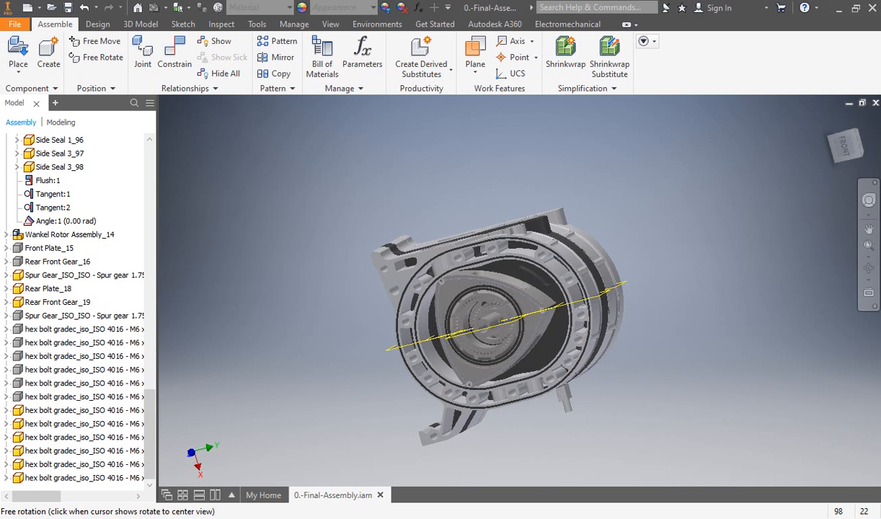
{"action": "scroll", "coordinate": [555, 296], "scroll_direction": "up", "scroll_amount": 5}
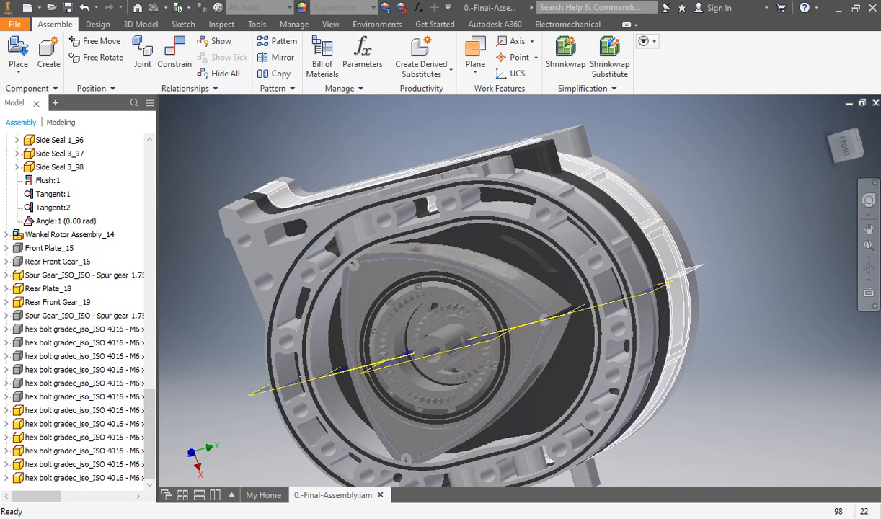
{"action": "middle_click_drag", "start_coordinate": [537, 314], "coordinate": [538, 278]}
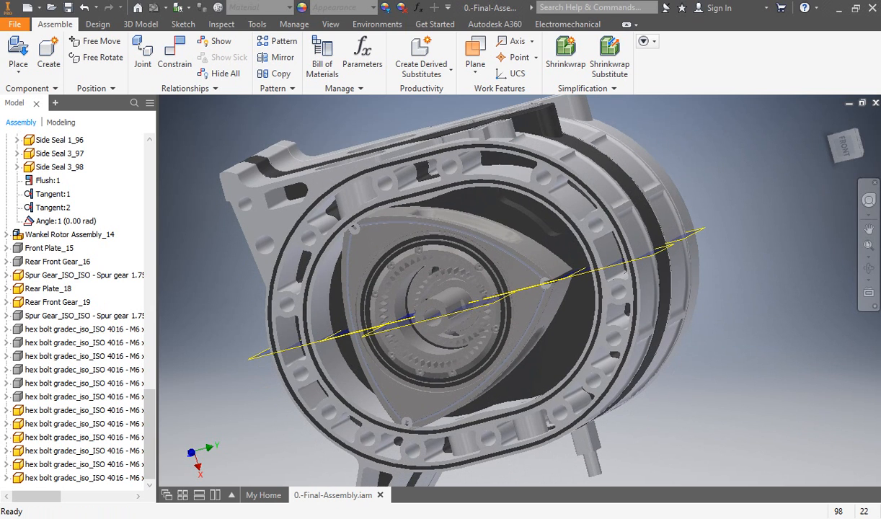
{"action": "middle_click_drag", "start_coordinate": [540, 279], "coordinate": [542, 243], "text": "shift"}
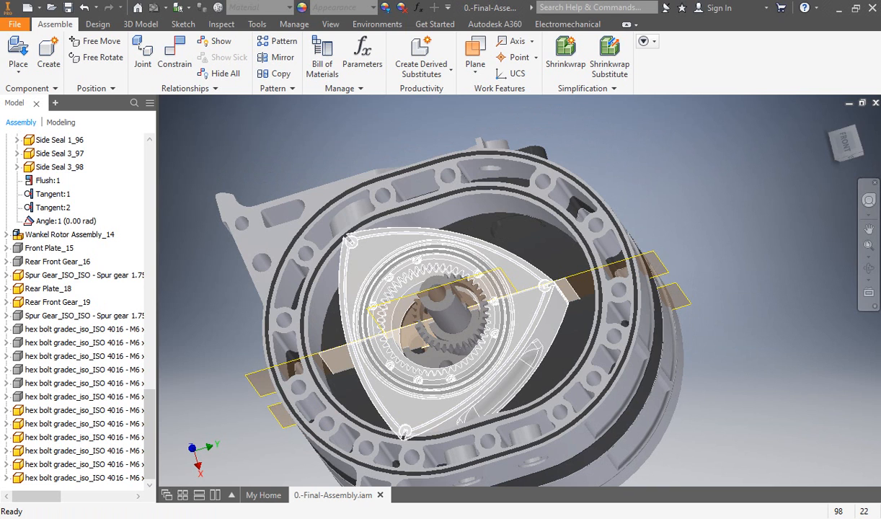
{"action": "middle_click_drag", "start_coordinate": [469, 302], "coordinate": [418, 288]}
{"action": "middle_click_drag", "start_coordinate": [745, 260], "coordinate": [728, 264], "text": "shift"}
{"action": "scroll", "coordinate": [728, 264], "scroll_direction": "up", "scroll_amount": 3}
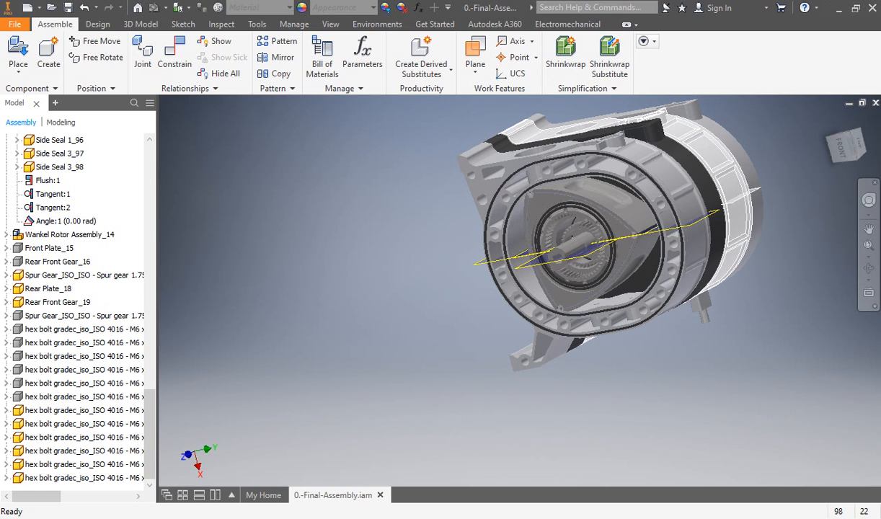
{"action": "middle_click_drag", "start_coordinate": [728, 258], "coordinate": [585, 282]}
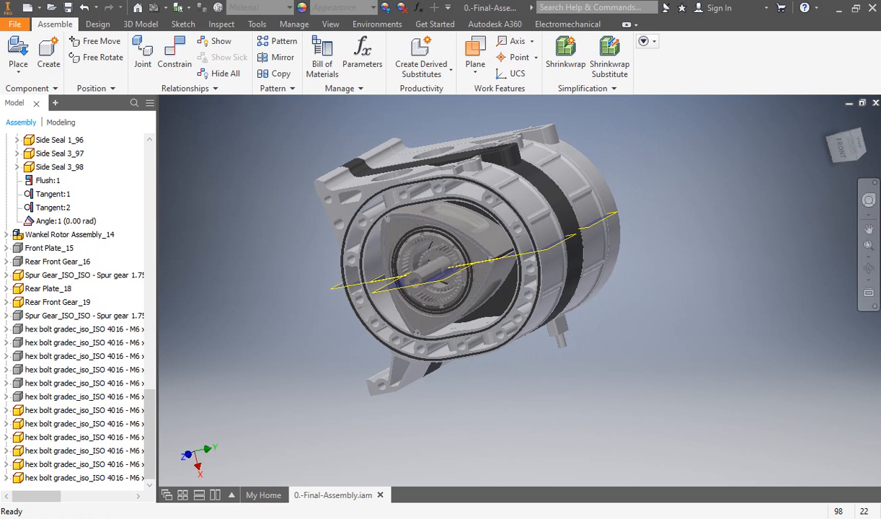
{"action": "middle_click_drag", "start_coordinate": [585, 283], "coordinate": [582, 338]}
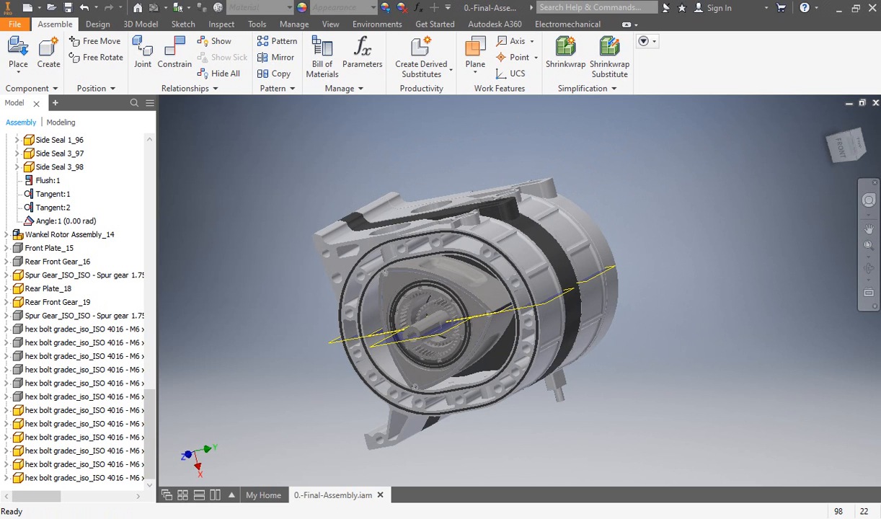
{"action": "middle_click_drag", "start_coordinate": [537, 324], "coordinate": [541, 303]}
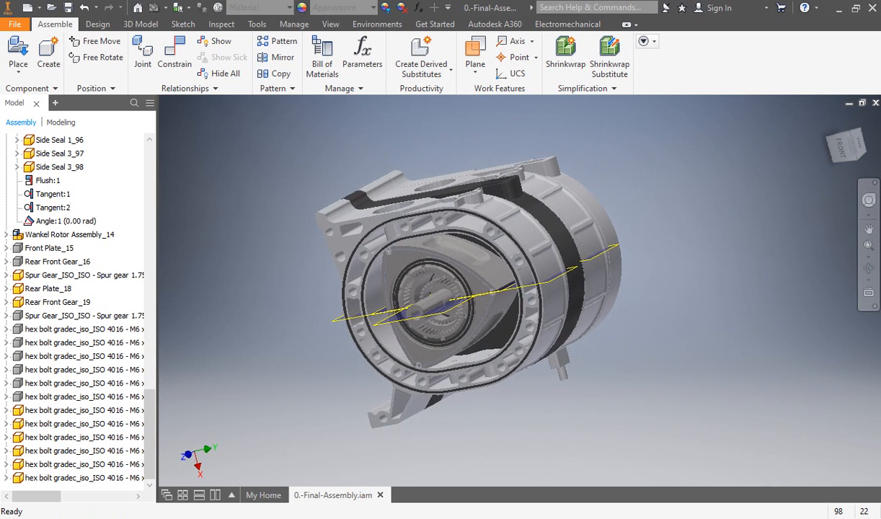
{"action": "middle_click_drag", "start_coordinate": [432, 198], "coordinate": [468, 260], "text": "shift"}
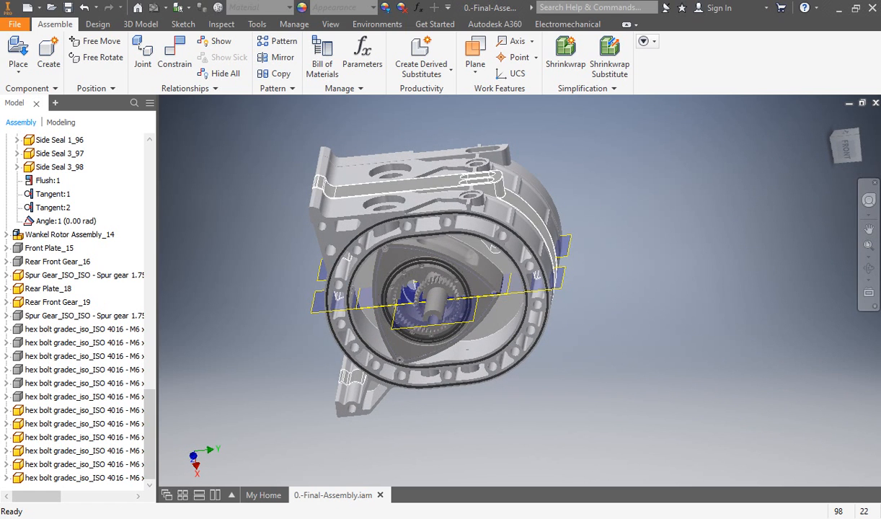
{"action": "left_click_drag", "start_coordinate": [461, 249], "coordinate": [400, 253], "text": "shift"}
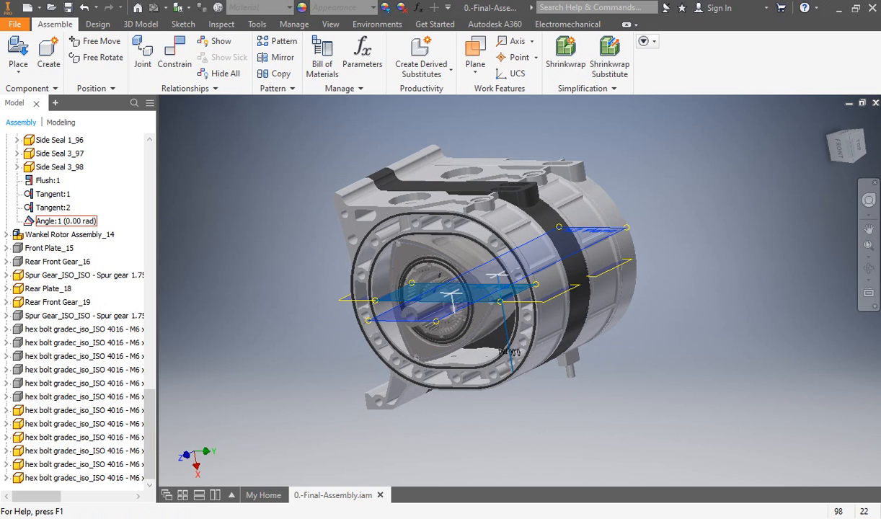
Step: Delete the Angle:1 constraint from Wankel Rotor Assembly_13
{"action": "right_click", "coordinate": [66, 220]}
{"action": "left_click", "coordinate": [95, 304]}
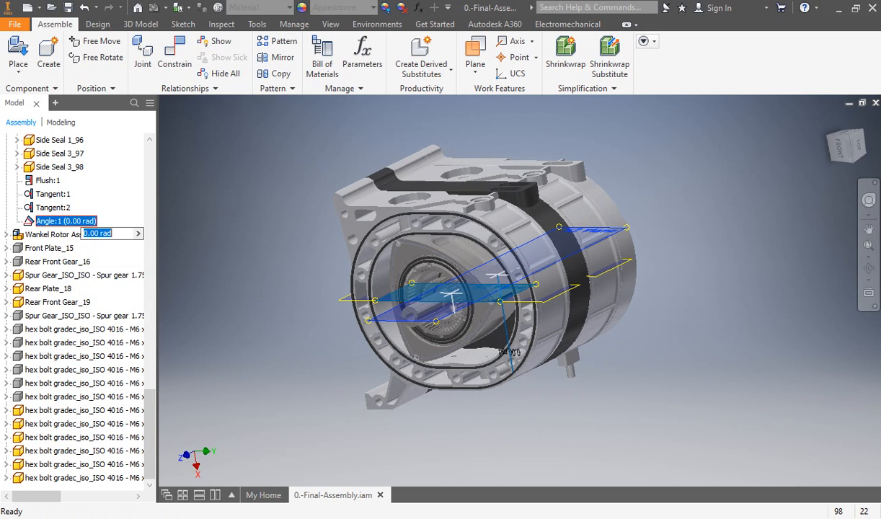
{"action": "key", "text": "Escape"}
{"action": "left_click", "coordinate": [67, 220]}
{"action": "right_click", "coordinate": [70, 221]}
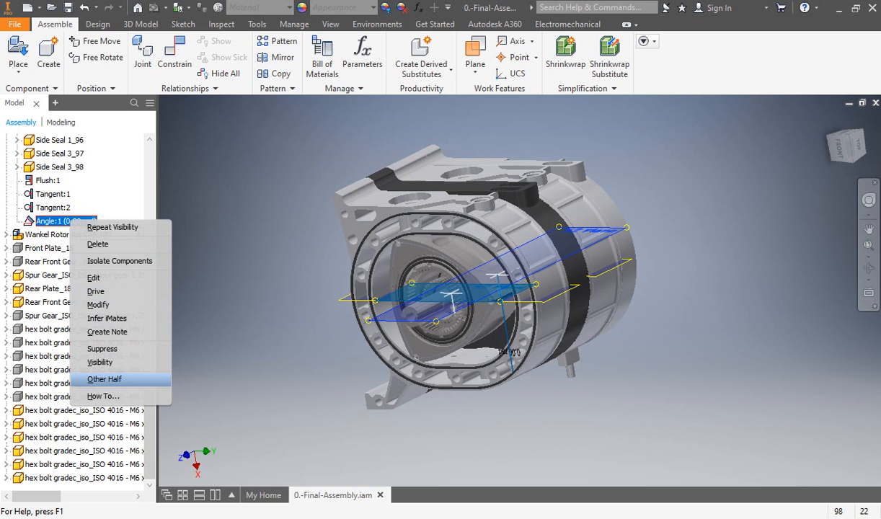
{"action": "key", "text": "Escape"}
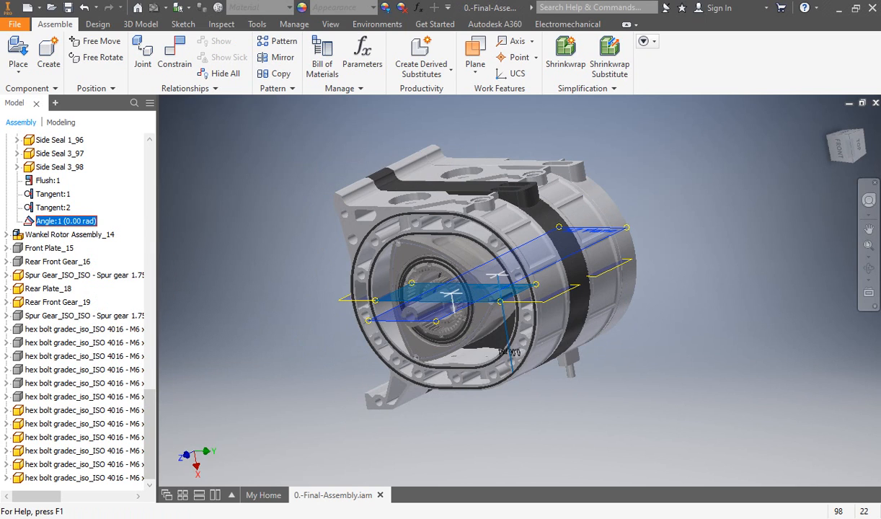
{"action": "key", "text": "Delete"}
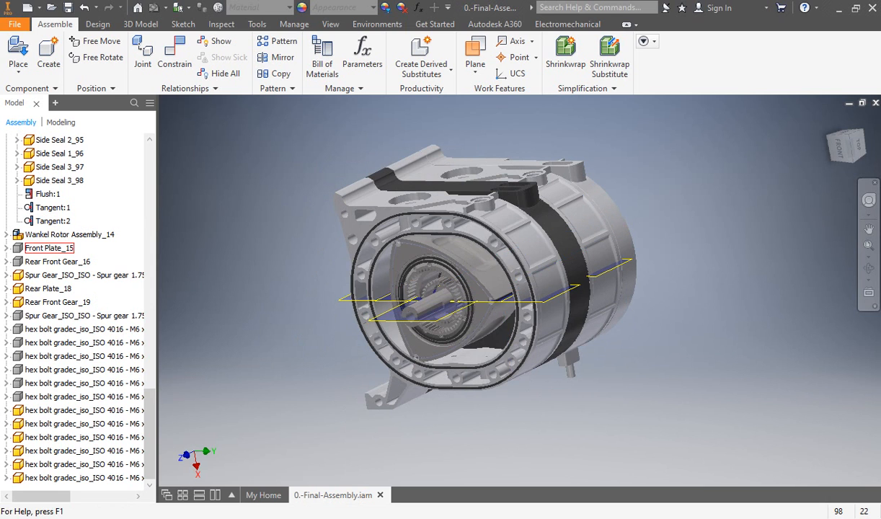
Step: Delete the Angle:2 constraint from Rotor Housing_2_6
{"action": "scroll", "coordinate": [65, 234], "scroll_direction": "up", "scroll_amount": 12}
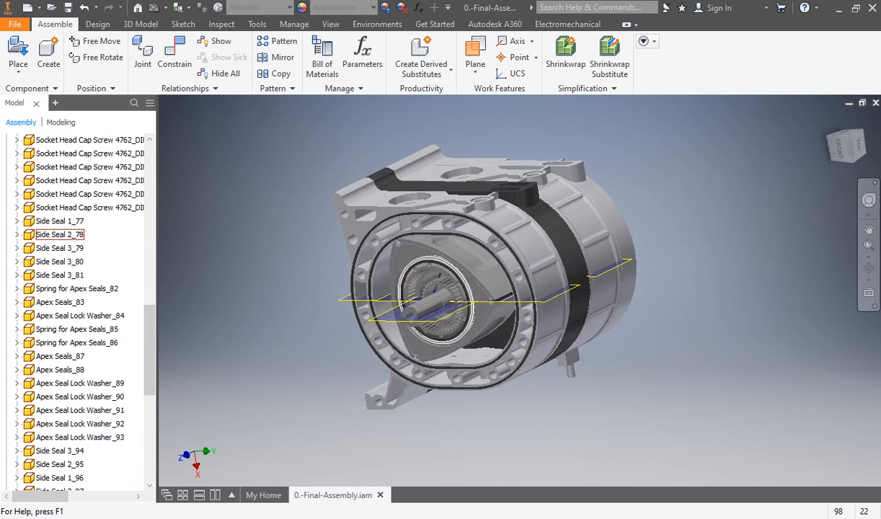
{"action": "scroll", "coordinate": [65, 234], "scroll_direction": "up", "scroll_amount": 8}
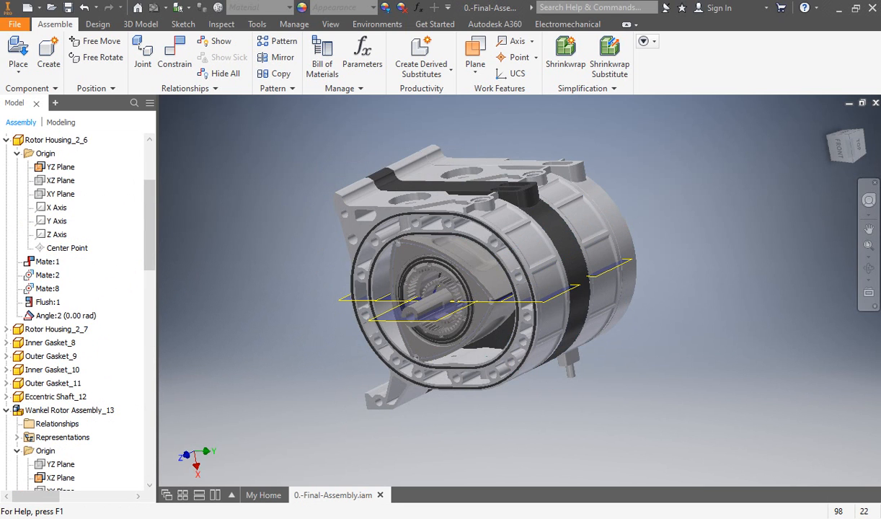
{"action": "right_click", "coordinate": [62, 315]}
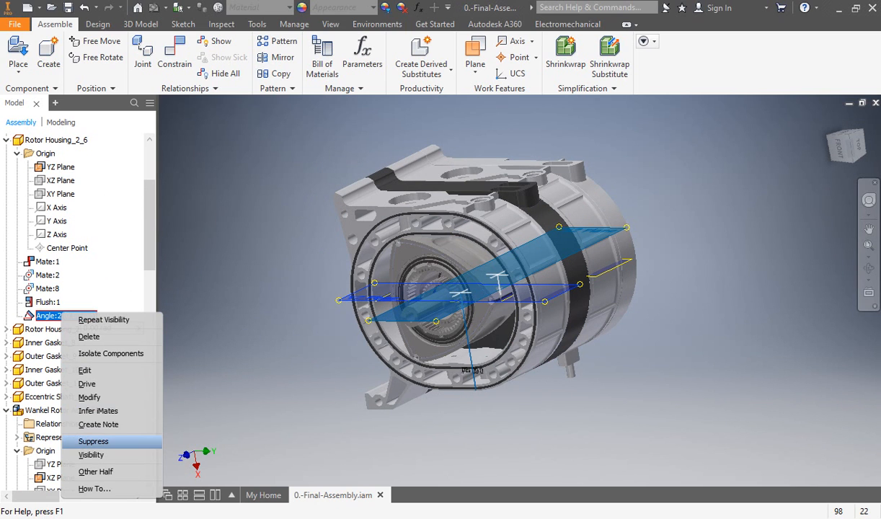
{"action": "left_click", "coordinate": [90, 336]}
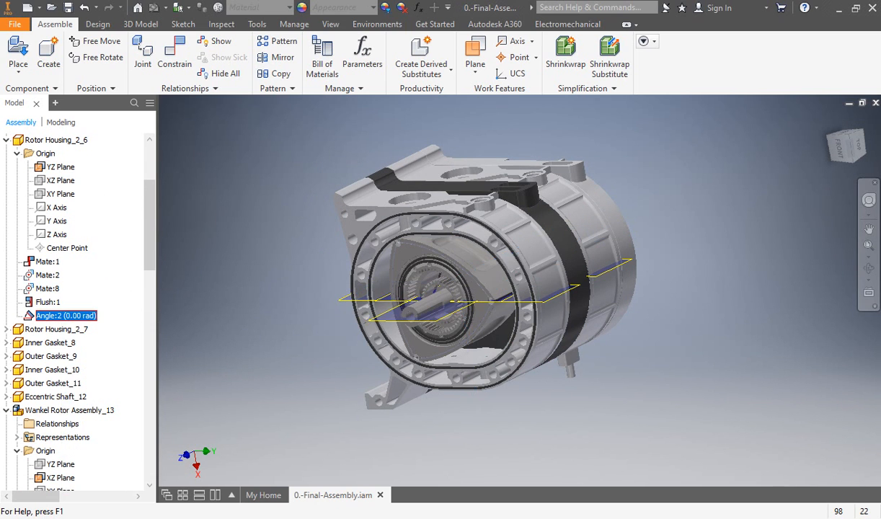
Step: Begin an angle constraint with the visible YZ plane of Rotor Housing_2_6 as its first geometry
{"action": "middle_click_drag", "start_coordinate": [462, 310], "coordinate": [508, 287], "text": "shift"}
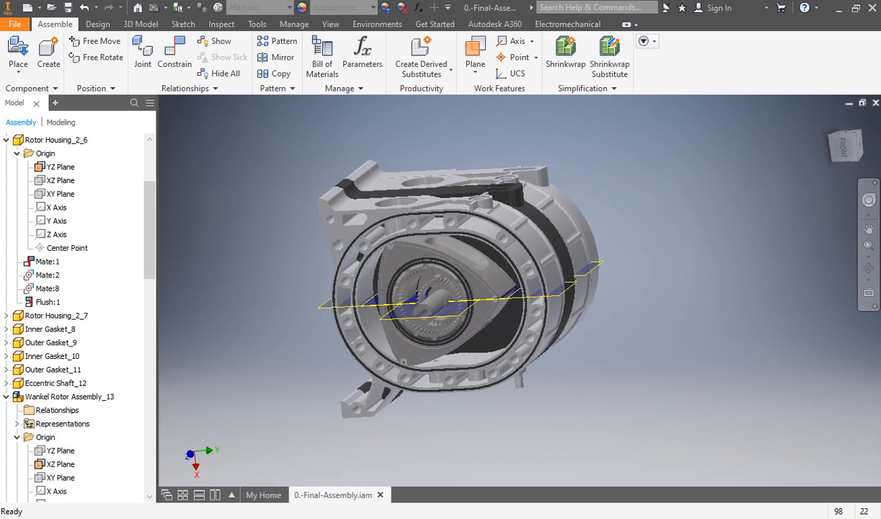
{"action": "middle_click_drag", "start_coordinate": [468, 309], "coordinate": [455, 297]}
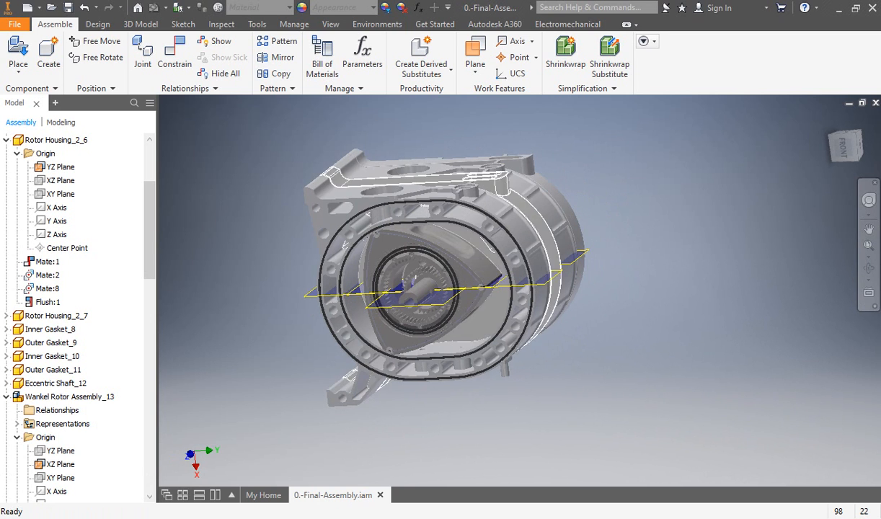
{"action": "scroll", "coordinate": [455, 299], "scroll_direction": "down", "scroll_amount": 3}
{"action": "middle_click_drag", "start_coordinate": [504, 275], "coordinate": [531, 268]}
{"action": "scroll", "coordinate": [532, 268], "scroll_direction": "up", "scroll_amount": 2}
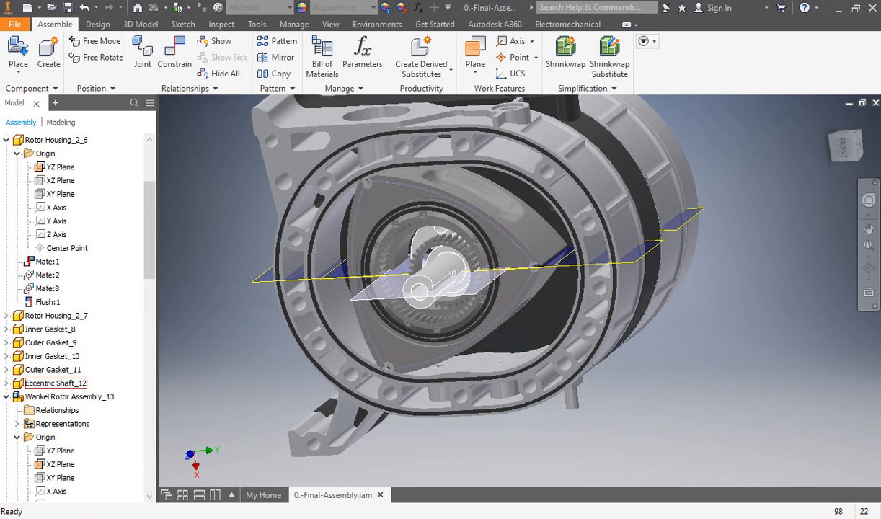
{"action": "middle_click_drag", "start_coordinate": [533, 262], "coordinate": [489, 268]}
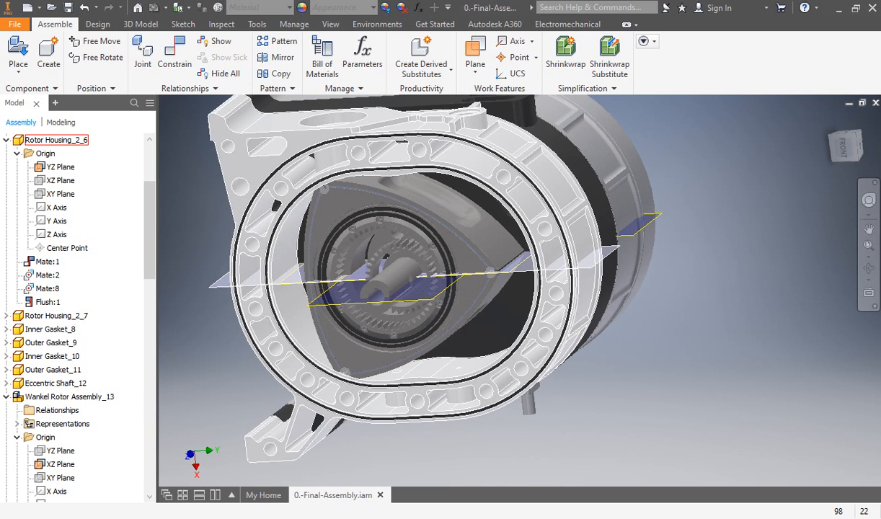
{"action": "key", "text": "c"}
{"action": "middle_click_drag", "start_coordinate": [447, 375], "coordinate": [512, 371]}
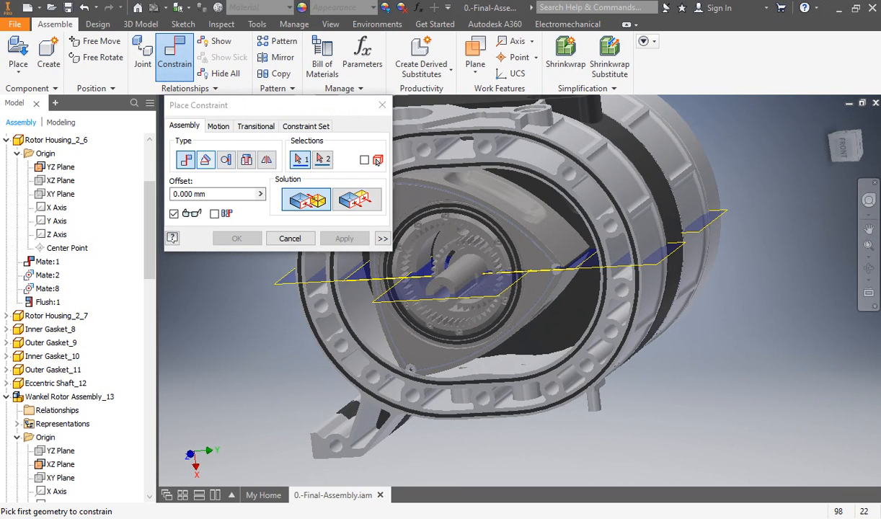
{"action": "left_click", "coordinate": [204, 160]}
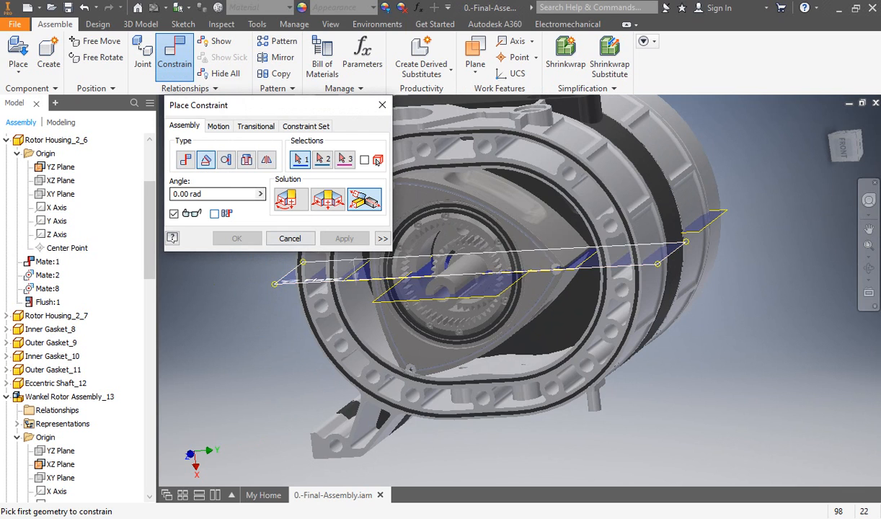
{"action": "left_click", "coordinate": [666, 257]}
{"action": "middle_click_drag", "start_coordinate": [656, 264], "coordinate": [683, 249], "text": "shift"}
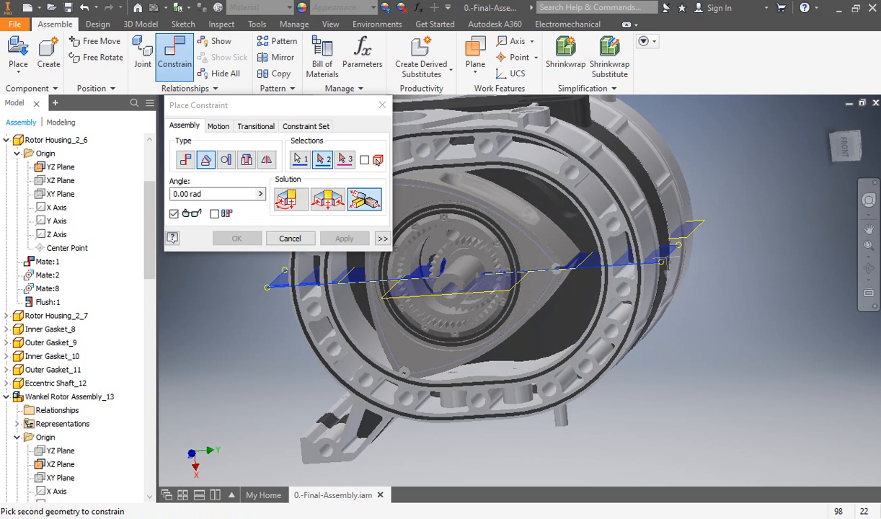
Step: Complete the angle constraint against the eccentric shaft's visible plane, using the directed angle solution at 0.00 rad
{"action": "middle_click_drag", "start_coordinate": [503, 271], "coordinate": [476, 279], "text": "shift"}
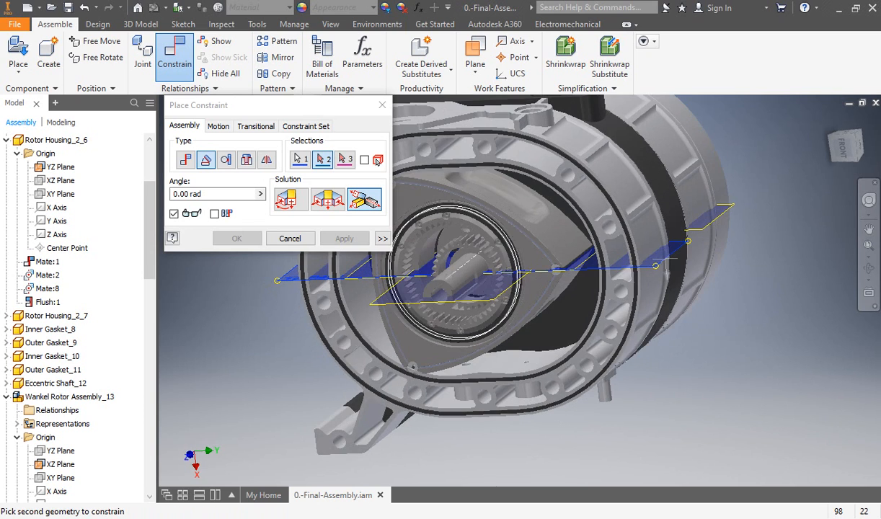
{"action": "scroll", "coordinate": [474, 284], "scroll_direction": "down", "scroll_amount": 3}
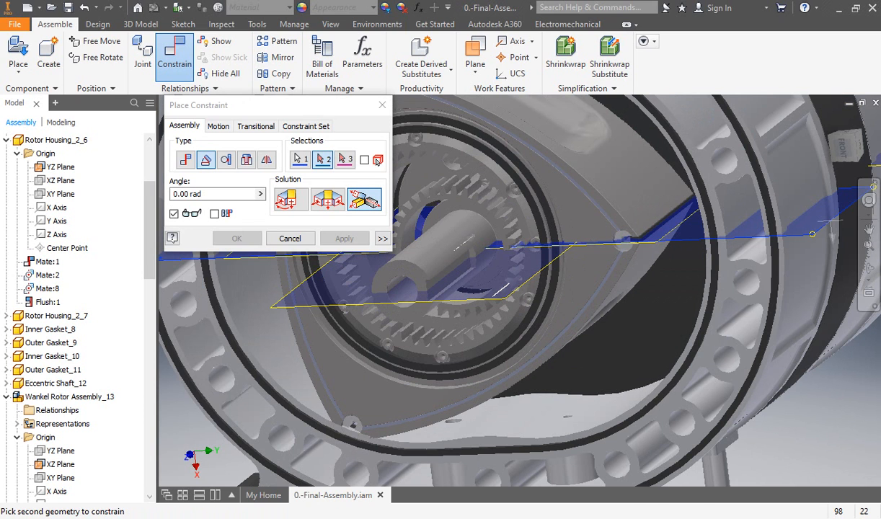
{"action": "scroll", "coordinate": [476, 288], "scroll_direction": "down", "scroll_amount": 2}
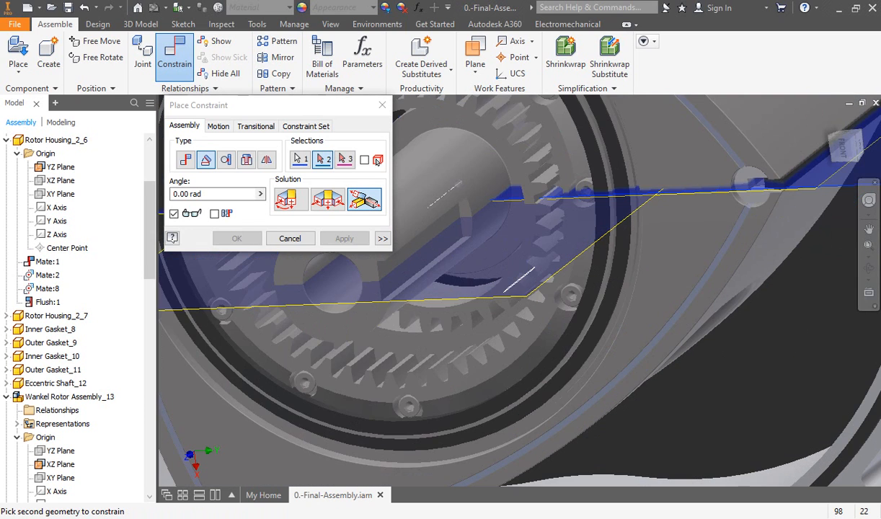
{"action": "scroll", "coordinate": [480, 292], "scroll_direction": "down", "scroll_amount": 3}
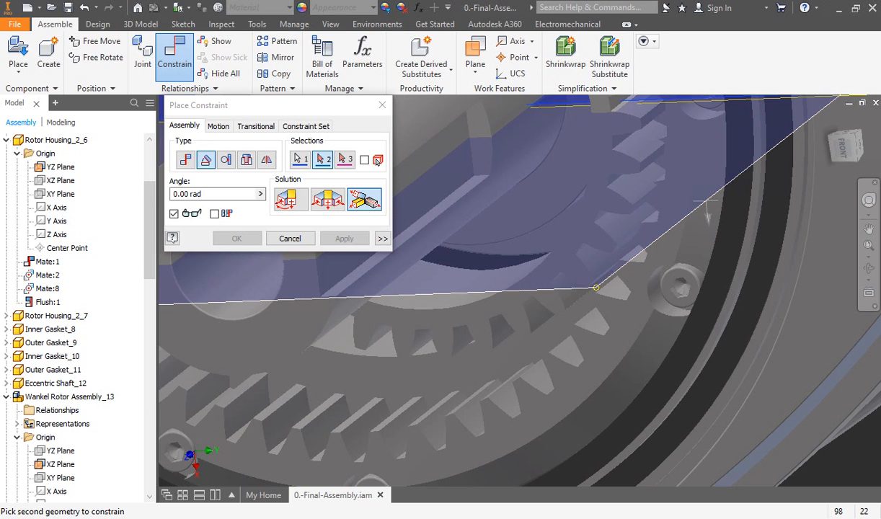
{"action": "left_click", "coordinate": [495, 291]}
{"action": "scroll", "coordinate": [493, 244], "scroll_direction": "down", "scroll_amount": 4}
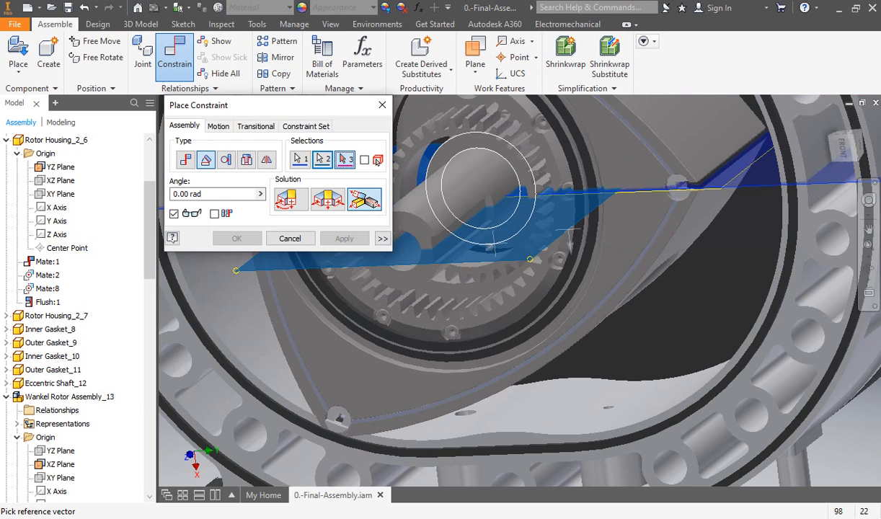
{"action": "left_click", "coordinate": [291, 200]}
{"action": "scroll", "coordinate": [519, 255], "scroll_direction": "down", "scroll_amount": 3}
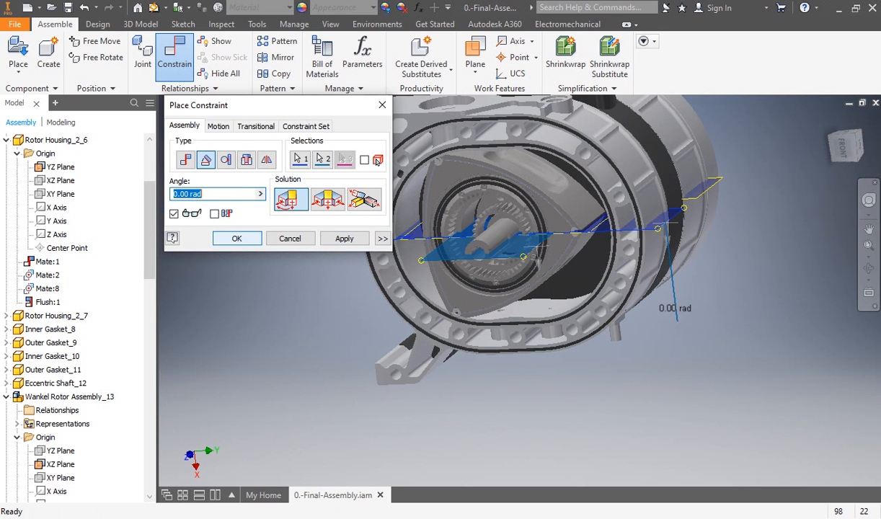
{"action": "key", "text": "Return"}
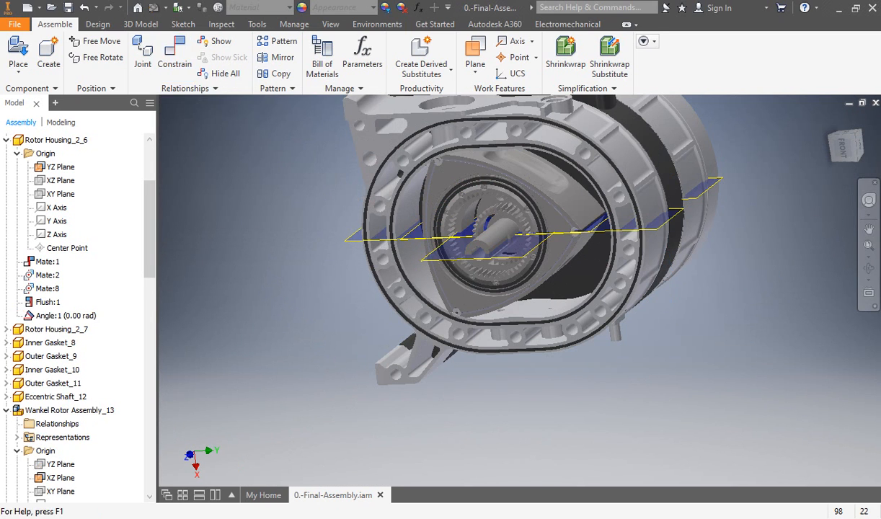
{"action": "scroll", "coordinate": [65, 324], "scroll_direction": "down", "scroll_amount": 2}
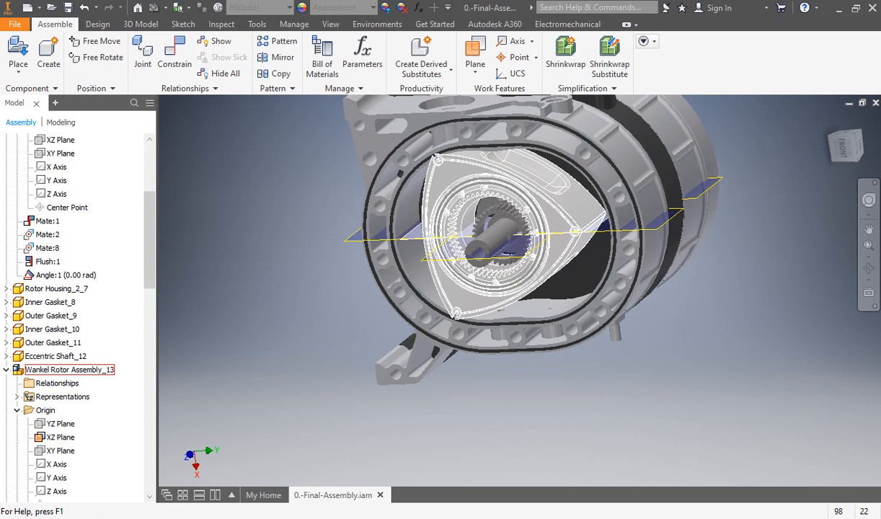
{"action": "middle_click_drag", "start_coordinate": [576, 172], "coordinate": [582, 245], "text": "shift"}
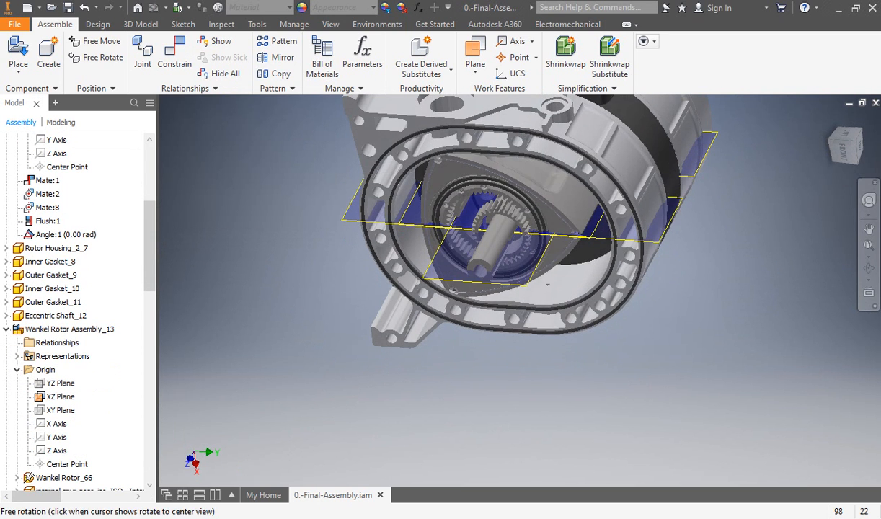
{"action": "scroll", "coordinate": [405, 220], "scroll_direction": "up", "scroll_amount": 6}
{"action": "key", "text": "c"}
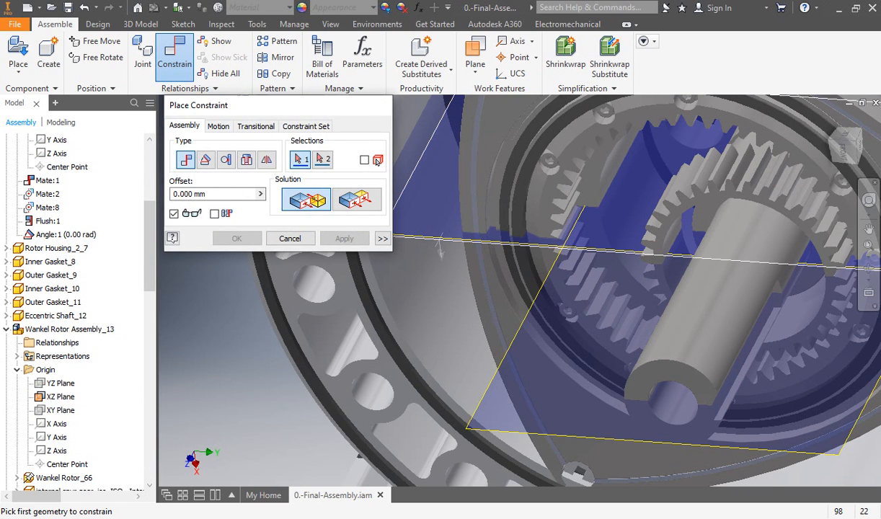
{"action": "left_click", "coordinate": [382, 106]}
{"action": "scroll", "coordinate": [544, 223], "scroll_direction": "down", "scroll_amount": 5}
Step: Rotate the front rotor so its plane separates from the shaft's plane, and pick the rotor's XZ plane as a mate constraint's first geometry
{"action": "middle_click_drag", "start_coordinate": [559, 289], "coordinate": [544, 206], "text": "shift"}
{"action": "left_click_drag", "start_coordinate": [544, 206], "coordinate": [527, 253]}
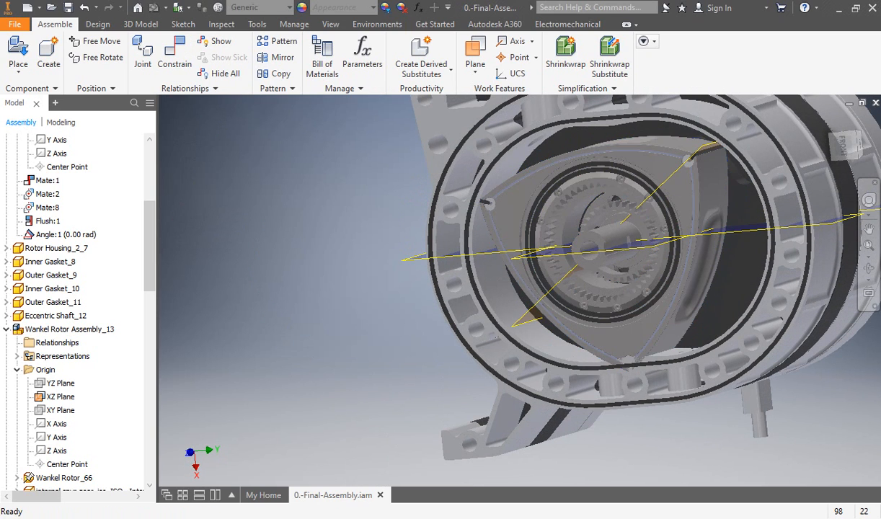
{"action": "key", "text": "c"}
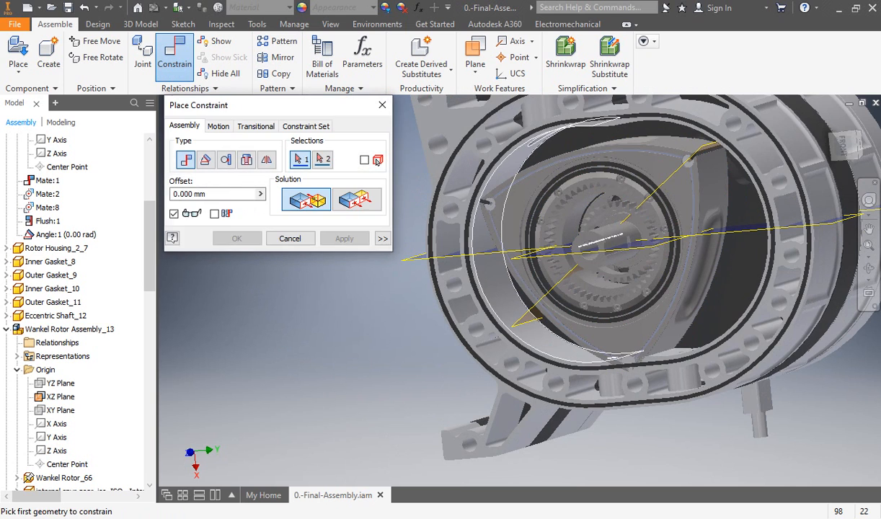
{"action": "scroll", "coordinate": [515, 311], "scroll_direction": "up", "scroll_amount": 3}
{"action": "left_click", "coordinate": [531, 331]}
{"action": "scroll", "coordinate": [530, 331], "scroll_direction": "down", "scroll_amount": 7}
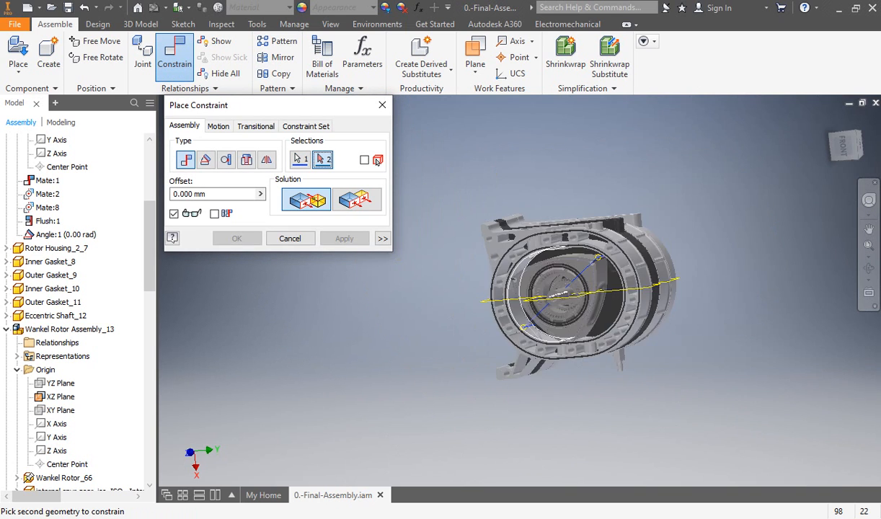
Step: Mate the rotor's XZ plane to the eccentric shaft's plane with a 0.000 mm offset
{"action": "middle_click_drag", "start_coordinate": [530, 331], "coordinate": [503, 330]}
{"action": "scroll", "coordinate": [547, 310], "scroll_direction": "up", "scroll_amount": 7}
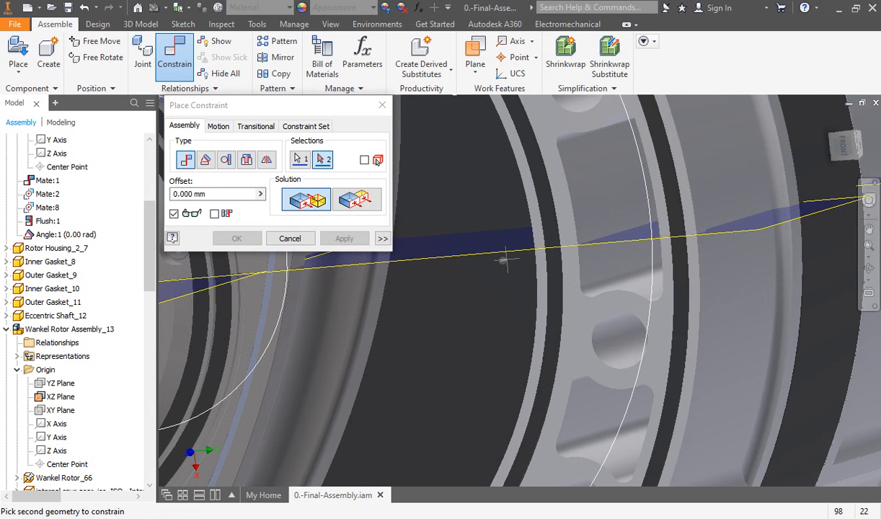
{"action": "scroll", "coordinate": [509, 268], "scroll_direction": "down", "scroll_amount": 6}
{"action": "middle_click_drag", "start_coordinate": [509, 268], "coordinate": [531, 269]}
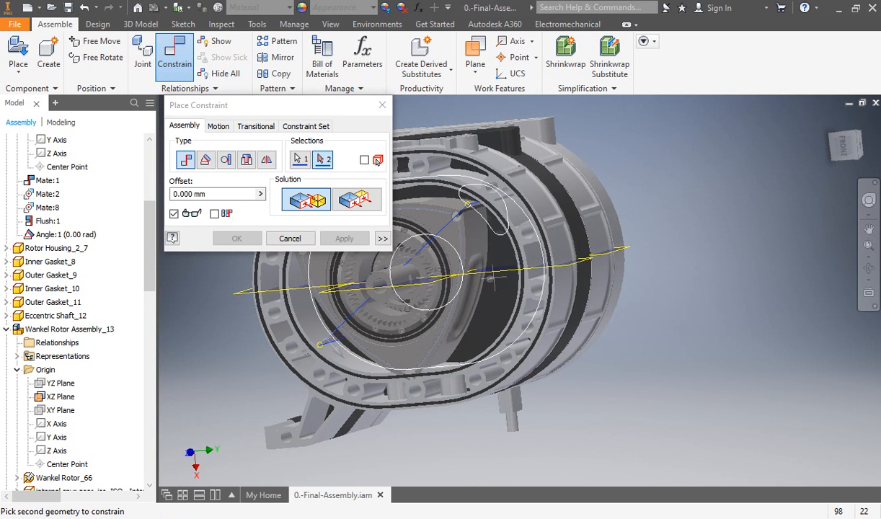
{"action": "scroll", "coordinate": [414, 278], "scroll_direction": "up", "scroll_amount": 7}
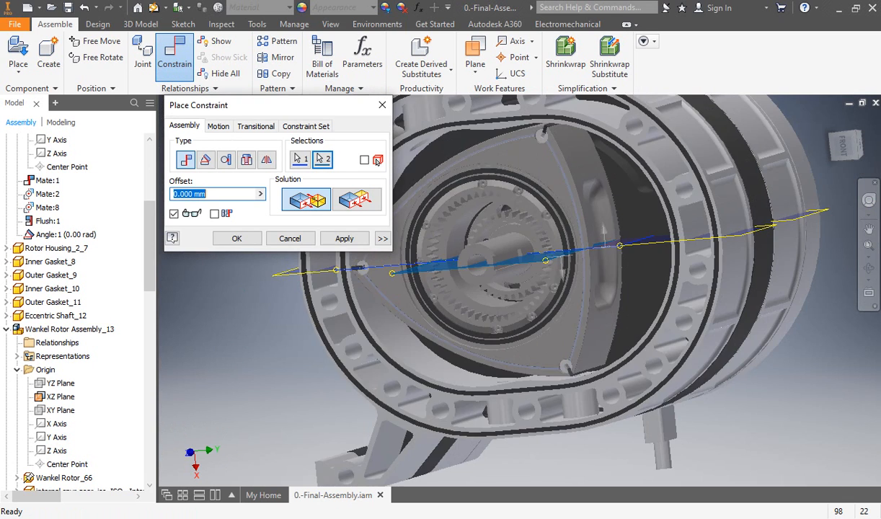
{"action": "scroll", "coordinate": [523, 278], "scroll_direction": "down", "scroll_amount": 3}
{"action": "middle_click_drag", "start_coordinate": [522, 278], "coordinate": [589, 278]}
{"action": "left_click", "coordinate": [344, 239]}
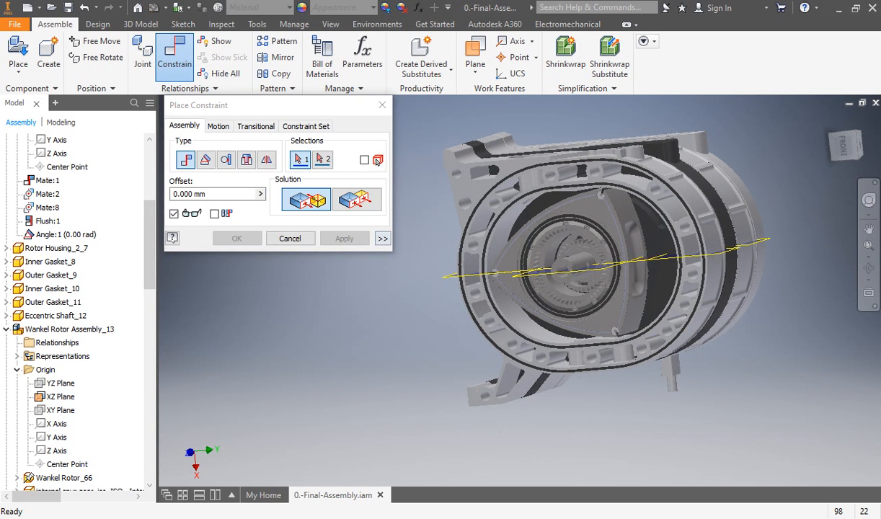
Step: Finish constraining the assembly and enter the Inventor Studio environment
{"action": "middle_click_drag", "start_coordinate": [721, 184], "coordinate": [573, 203]}
{"action": "middle_click_drag", "start_coordinate": [461, 288], "coordinate": [448, 347], "text": "shift"}
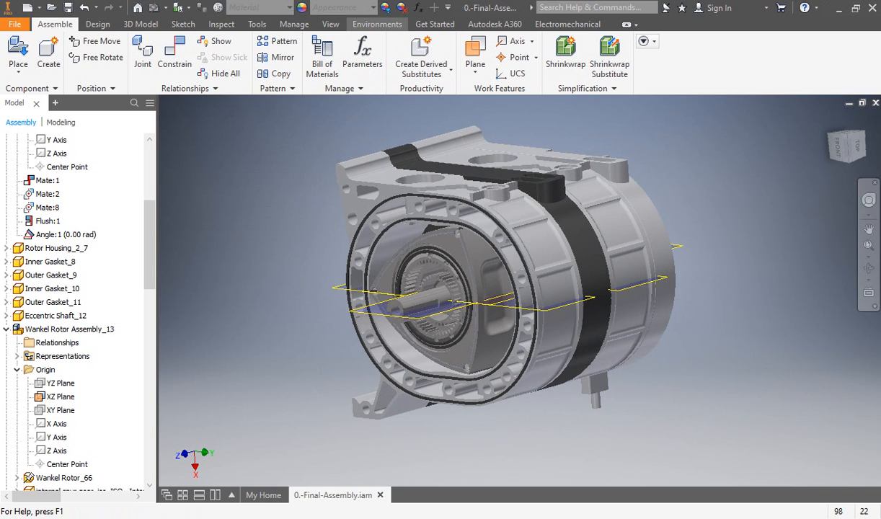
{"action": "left_click", "coordinate": [377, 24]}
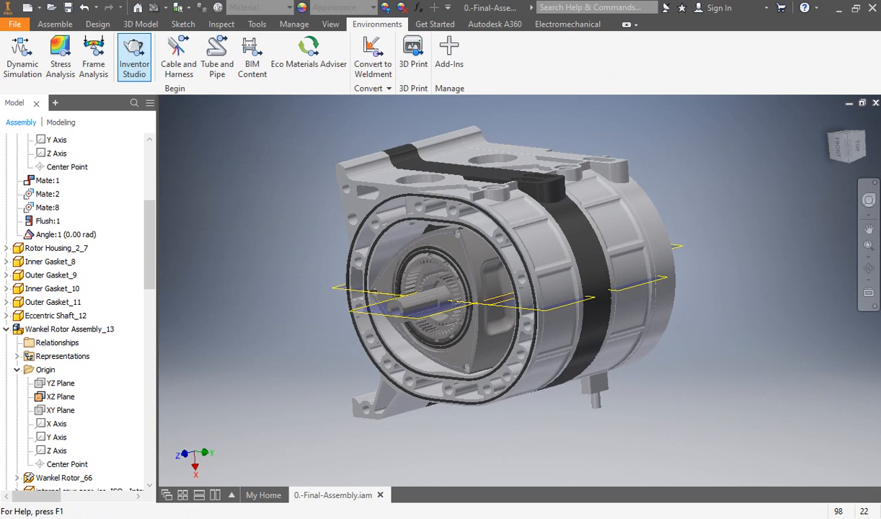
{"action": "left_click", "coordinate": [134, 59]}
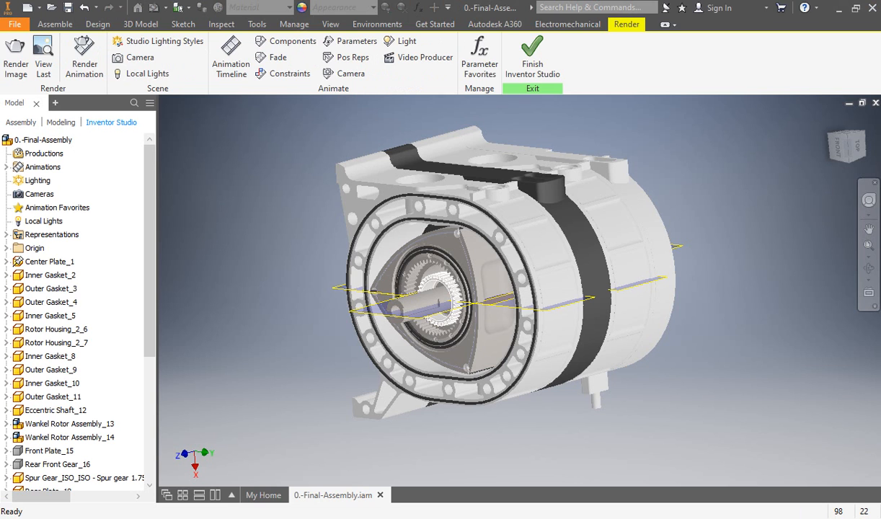
{"action": "middle_click_drag", "start_coordinate": [497, 318], "coordinate": [526, 317], "text": "shift"}
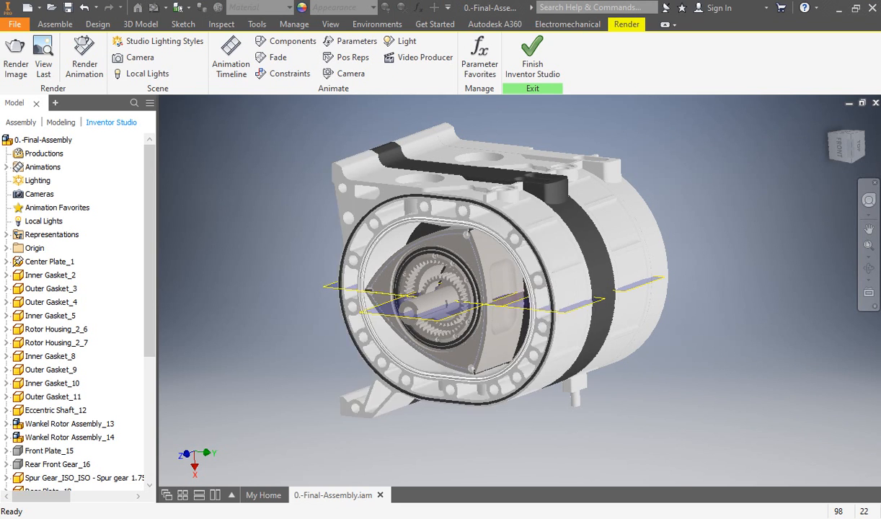
{"action": "middle_click_drag", "start_coordinate": [497, 317], "coordinate": [520, 308], "text": "shift"}
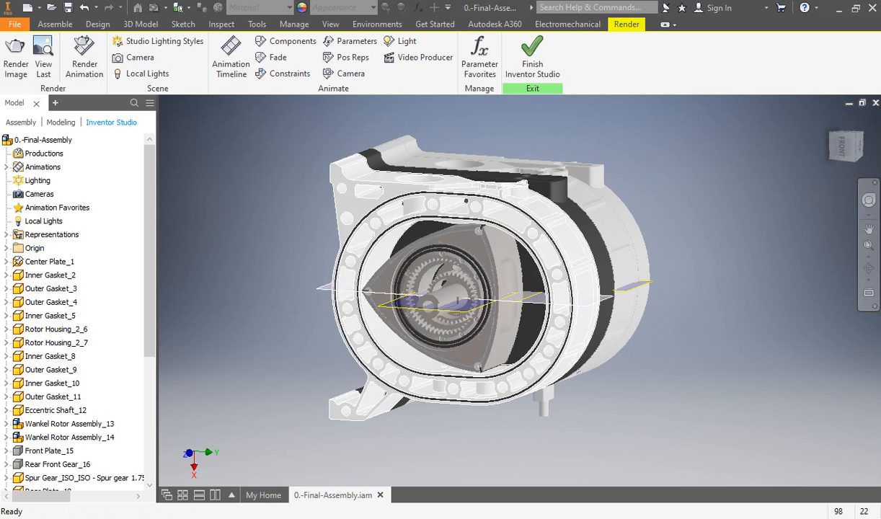
{"action": "middle_click_drag", "start_coordinate": [497, 309], "coordinate": [466, 330]}
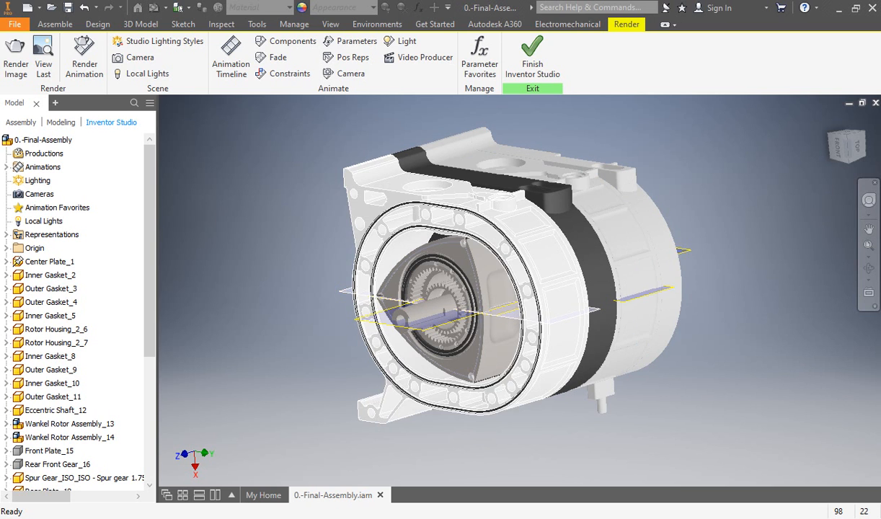
{"action": "middle_click_drag", "start_coordinate": [418, 315], "coordinate": [464, 304], "text": "shift"}
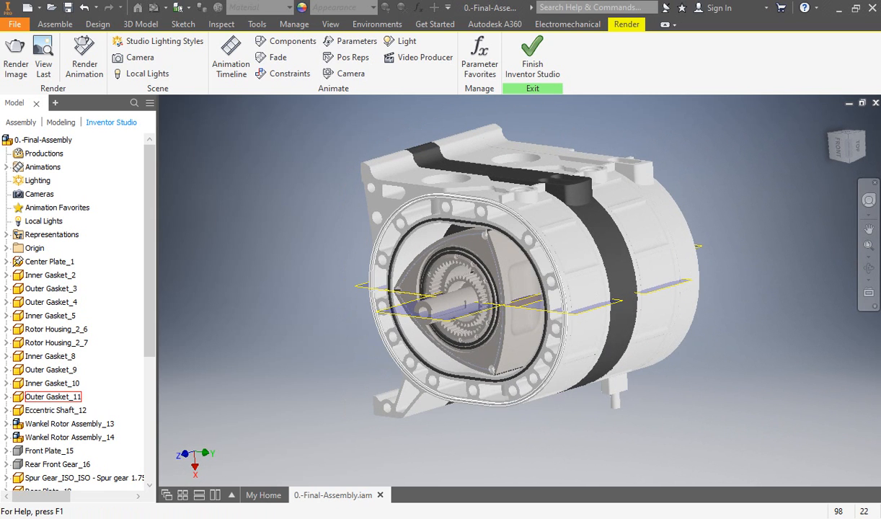
Step: Animate the angle constraint under Rotor Housing_2_6 in Inventor Studio with an end value of 3.14 rad
{"action": "left_click", "coordinate": [7, 330]}
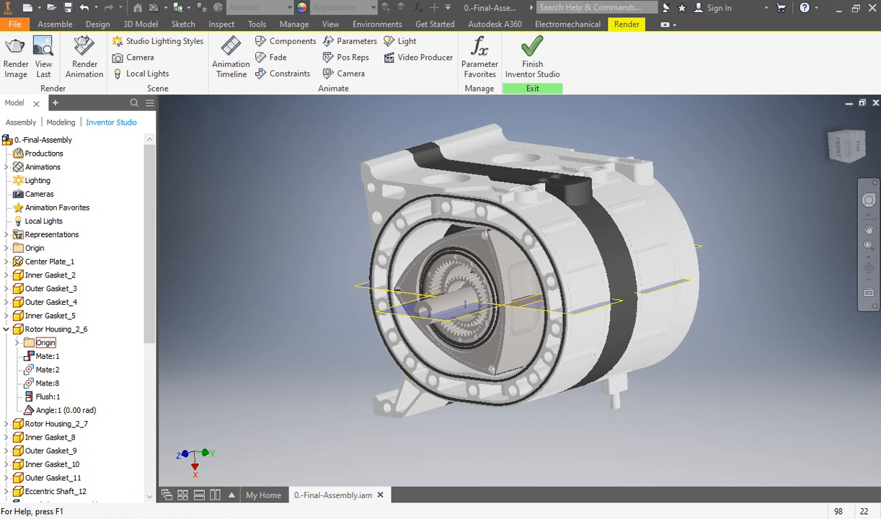
{"action": "right_click", "coordinate": [61, 410]}
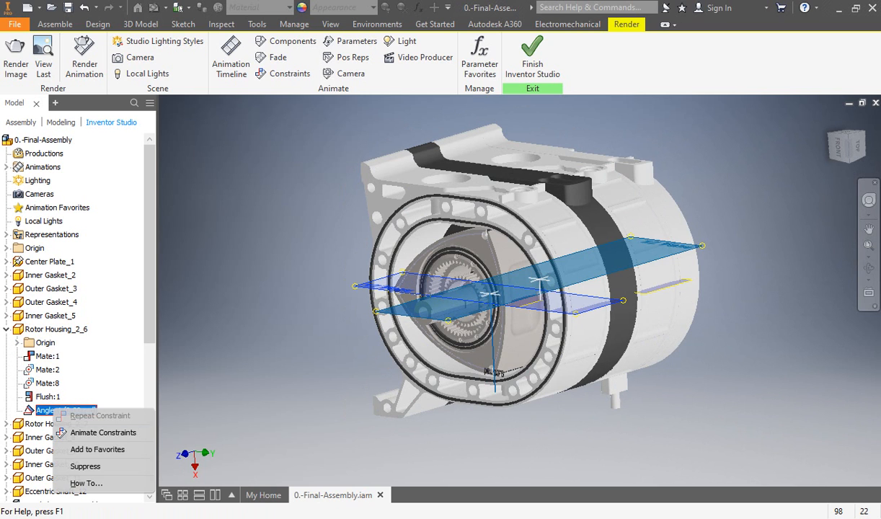
{"action": "left_click", "coordinate": [62, 433]}
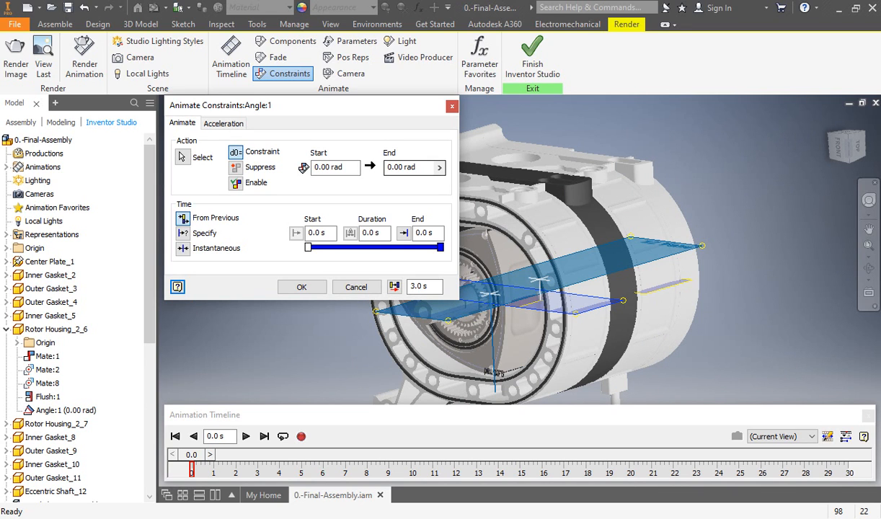
{"action": "double_click", "coordinate": [395, 167]}
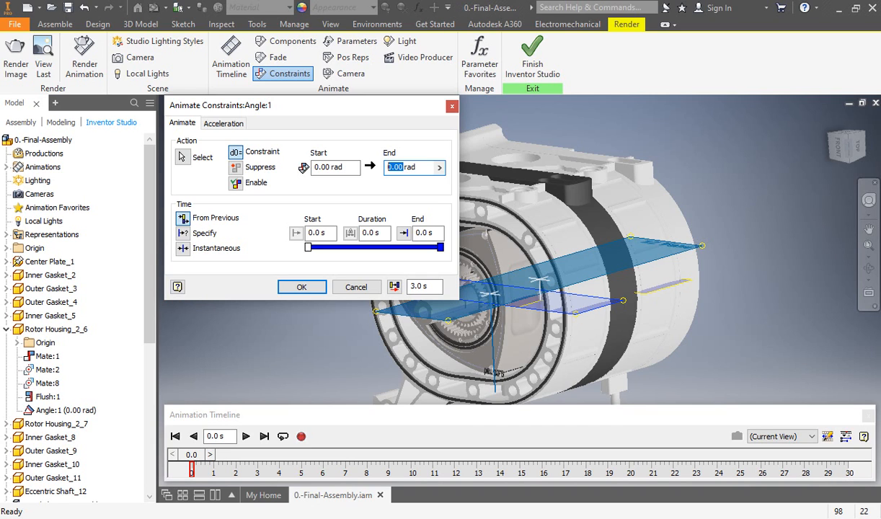
{"action": "type", "text": "3.14"}
{"action": "key", "text": "Return"}
{"action": "scroll", "coordinate": [72, 310], "scroll_direction": "down", "scroll_amount": 5}
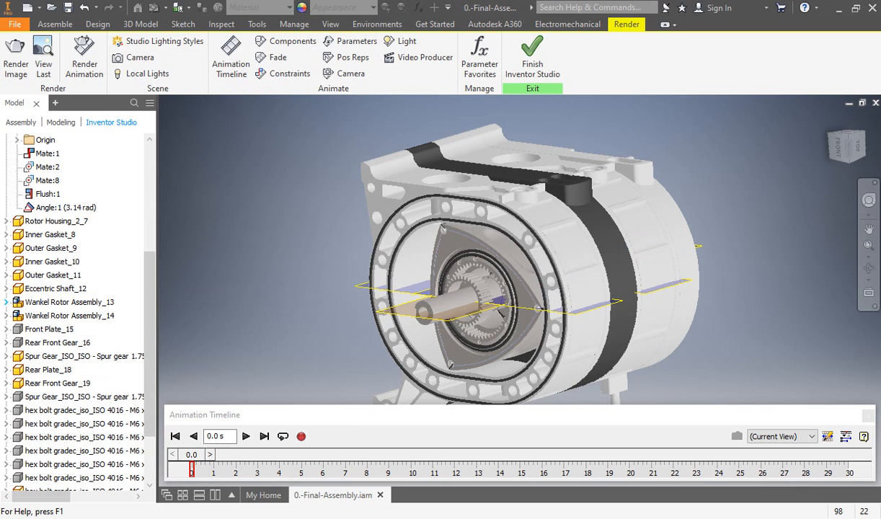
{"action": "left_click", "coordinate": [7, 301]}
{"action": "scroll", "coordinate": [65, 342], "scroll_direction": "down", "scroll_amount": 6}
{"action": "scroll", "coordinate": [58, 343], "scroll_direction": "down", "scroll_amount": 2}
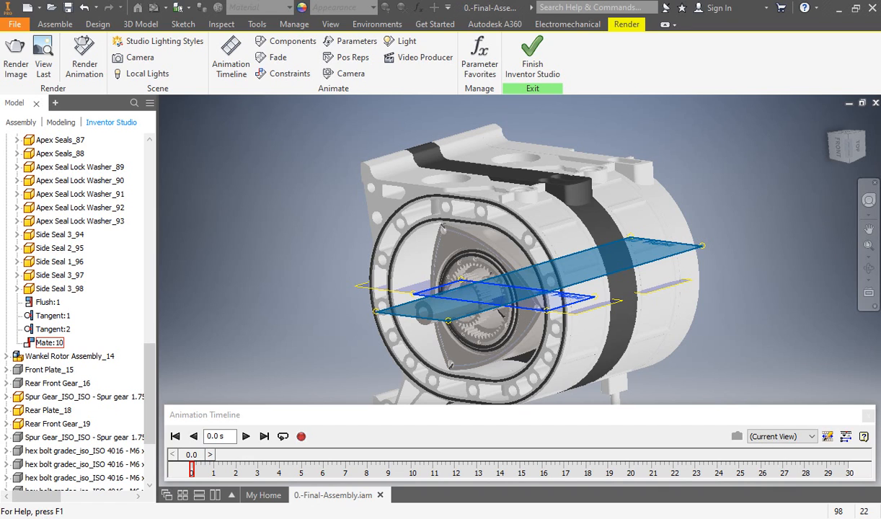
{"action": "right_click", "coordinate": [44, 343]}
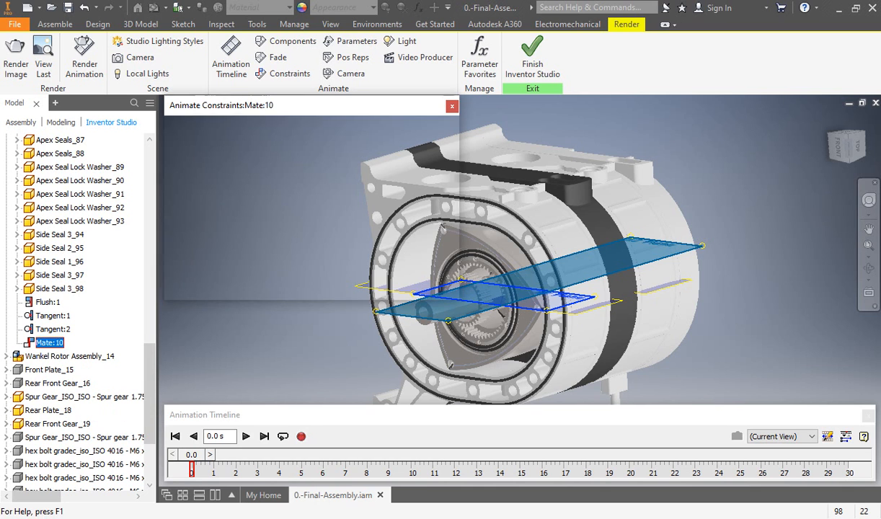
{"action": "middle_click_drag", "start_coordinate": [518, 288], "coordinate": [557, 241], "text": "shift"}
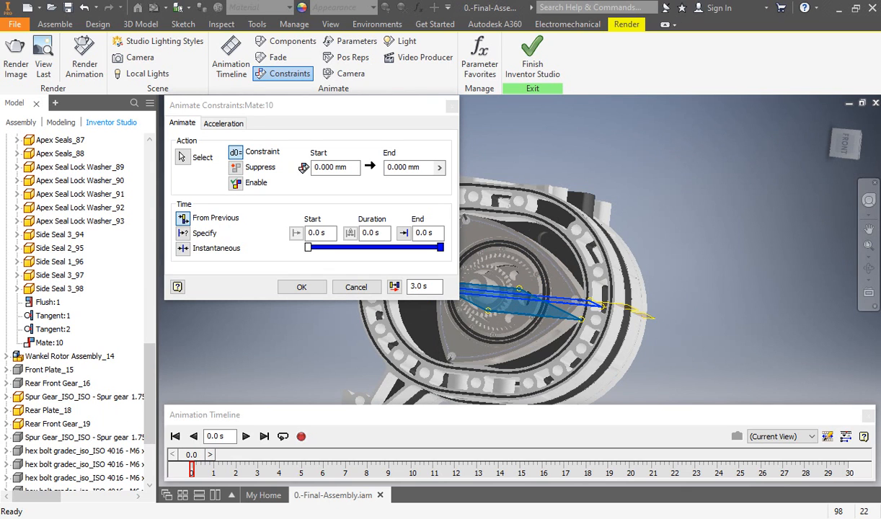
{"action": "left_click_drag", "start_coordinate": [562, 288], "coordinate": [599, 296], "text": "shift"}
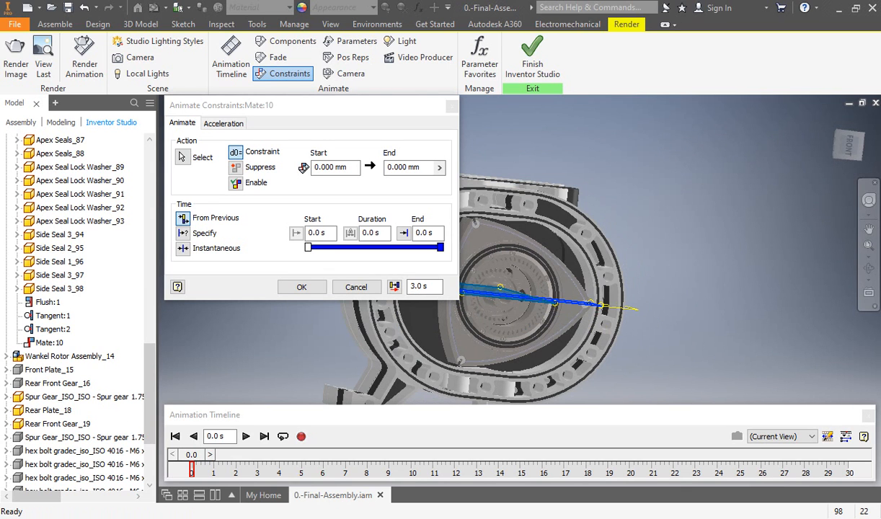
{"action": "middle_click_drag", "start_coordinate": [569, 281], "coordinate": [541, 308], "text": "shift"}
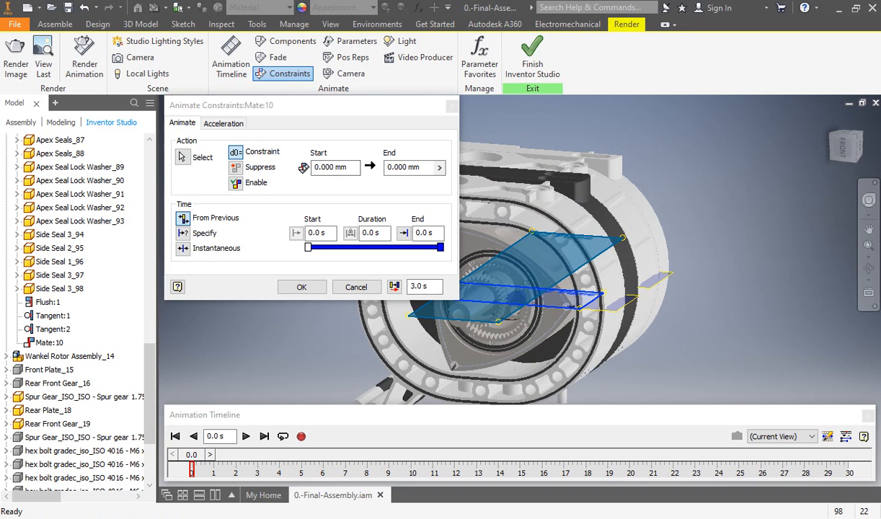
{"action": "key", "text": "Escape"}
{"action": "key", "text": "Escape"}
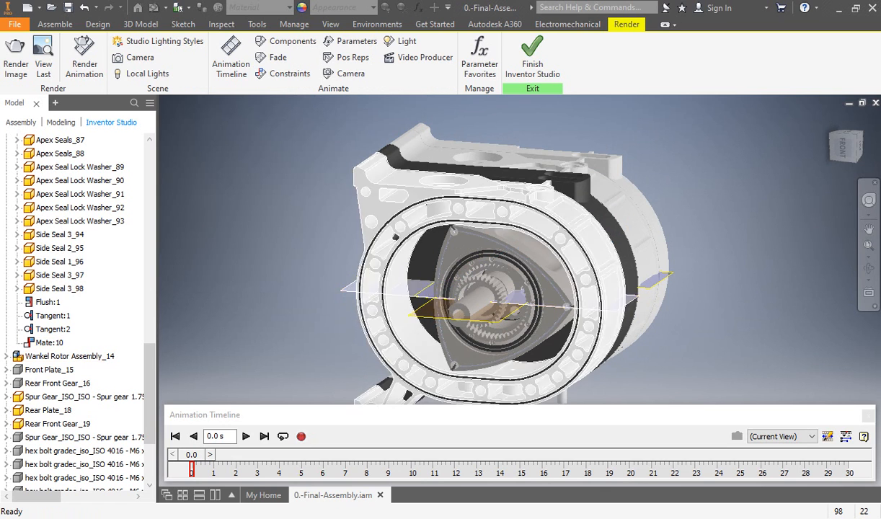
Step: Examine the components and constraints listed under Wankel Rotor Assembly_13 and Wankel Rotor Assembly_14
{"action": "scroll", "coordinate": [50, 423], "scroll_direction": "up", "scroll_amount": 2}
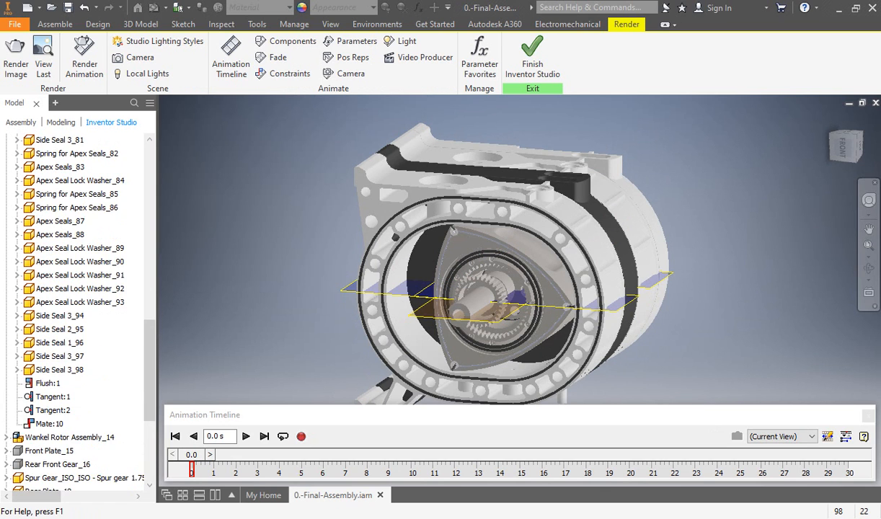
{"action": "scroll", "coordinate": [72, 318], "scroll_direction": "up", "scroll_amount": 8}
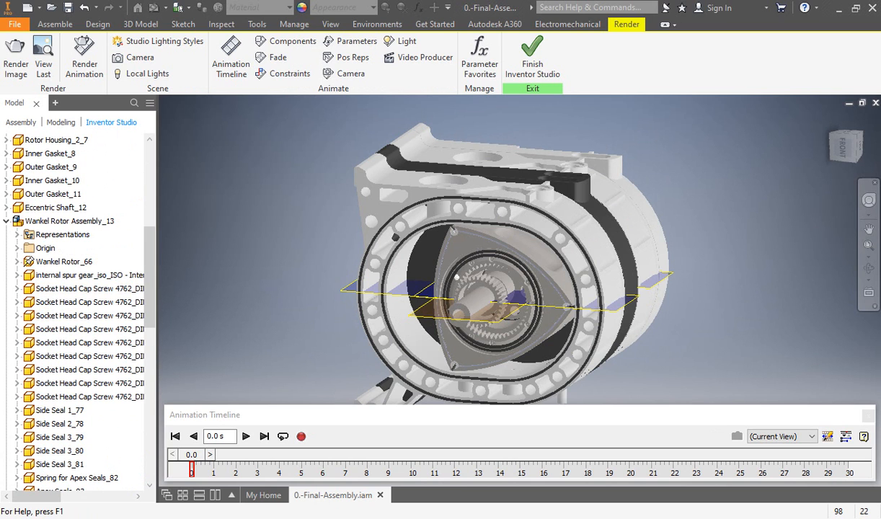
{"action": "scroll", "coordinate": [50, 262], "scroll_direction": "down", "scroll_amount": 12}
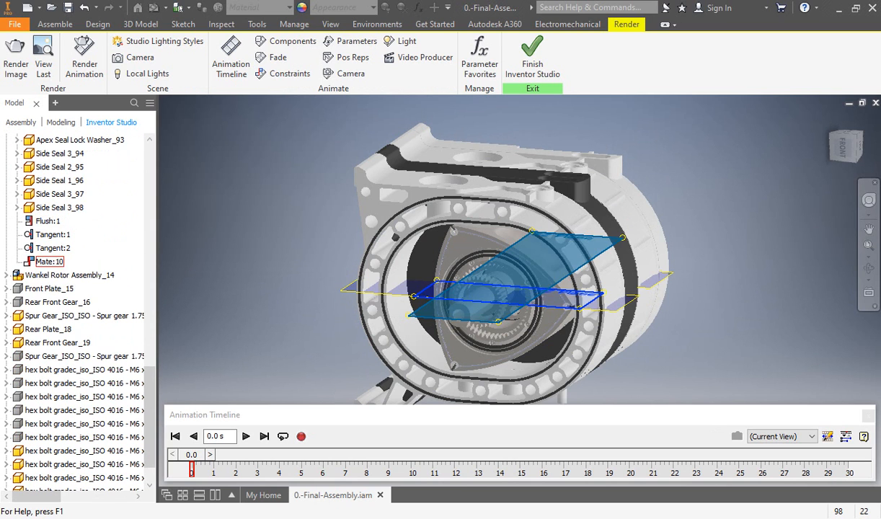
{"action": "scroll", "coordinate": [50, 262], "scroll_direction": "down", "scroll_amount": 1}
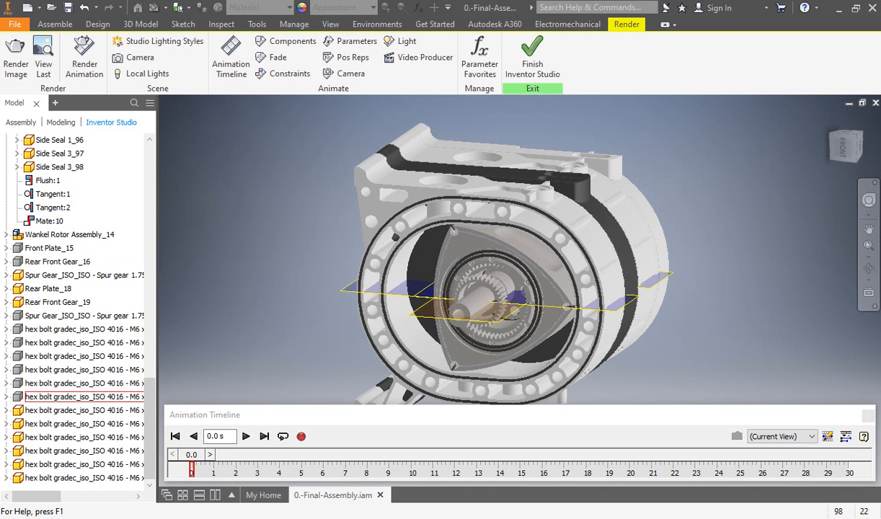
{"action": "left_click", "coordinate": [7, 234]}
{"action": "scroll", "coordinate": [58, 287], "scroll_direction": "down", "scroll_amount": 9}
{"action": "scroll", "coordinate": [58, 288], "scroll_direction": "up", "scroll_amount": 2}
{"action": "scroll", "coordinate": [59, 288], "scroll_direction": "up", "scroll_amount": 12}
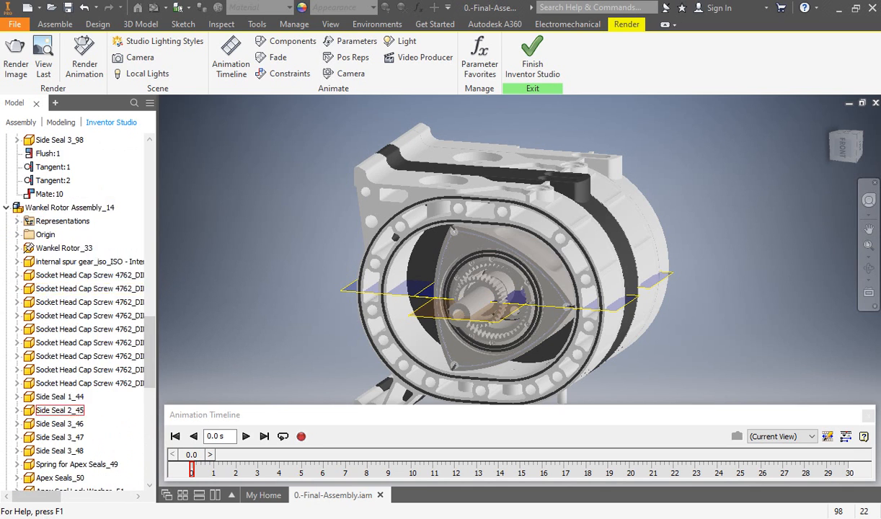
{"action": "scroll", "coordinate": [59, 329], "scroll_direction": "up", "scroll_amount": 2}
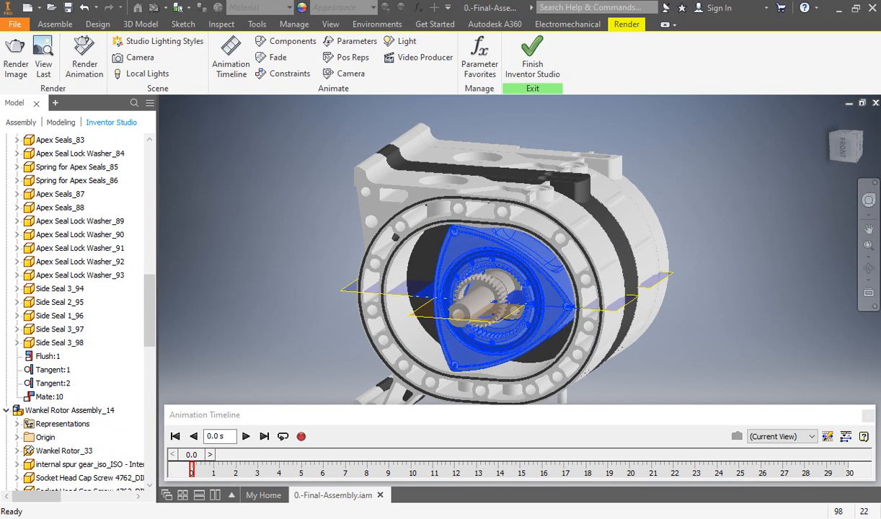
{"action": "scroll", "coordinate": [80, 302], "scroll_direction": "up", "scroll_amount": 13}
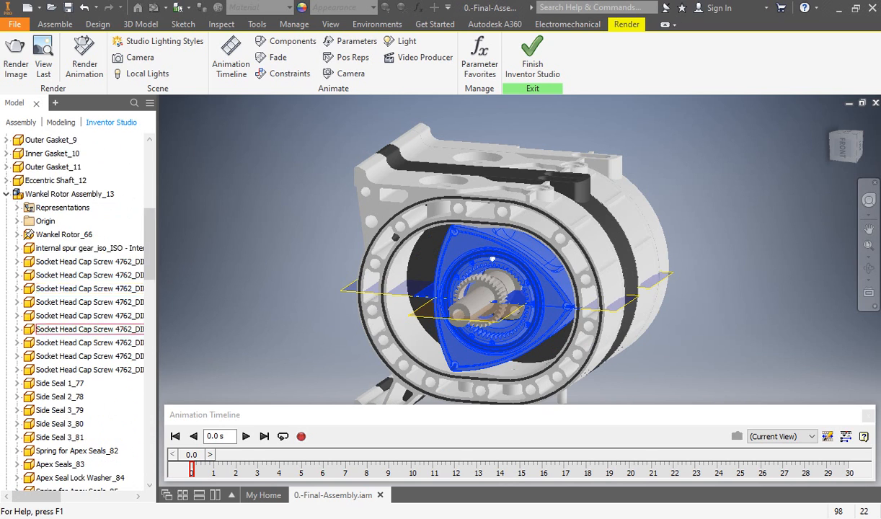
{"action": "scroll", "coordinate": [79, 302], "scroll_direction": "down", "scroll_amount": 12}
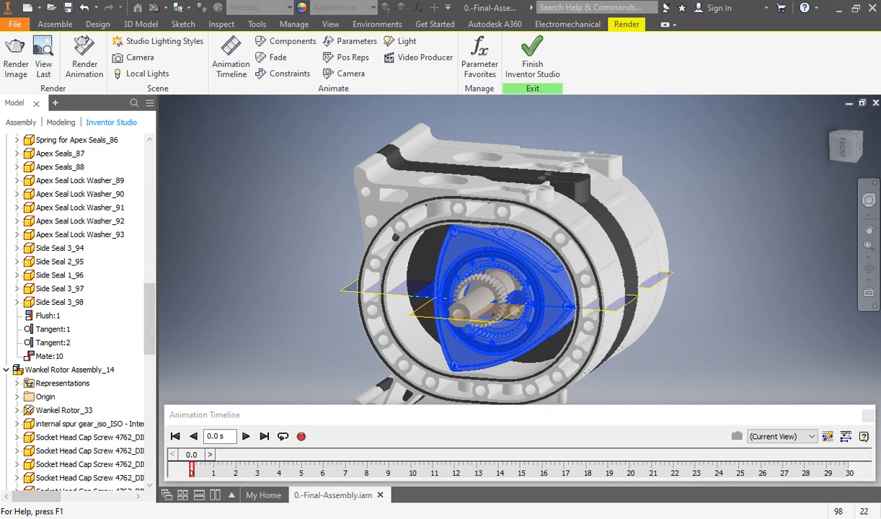
Step: Clear the rotor selection, close the animation timeline and finish Inventor Studio
{"action": "key", "text": "Escape"}
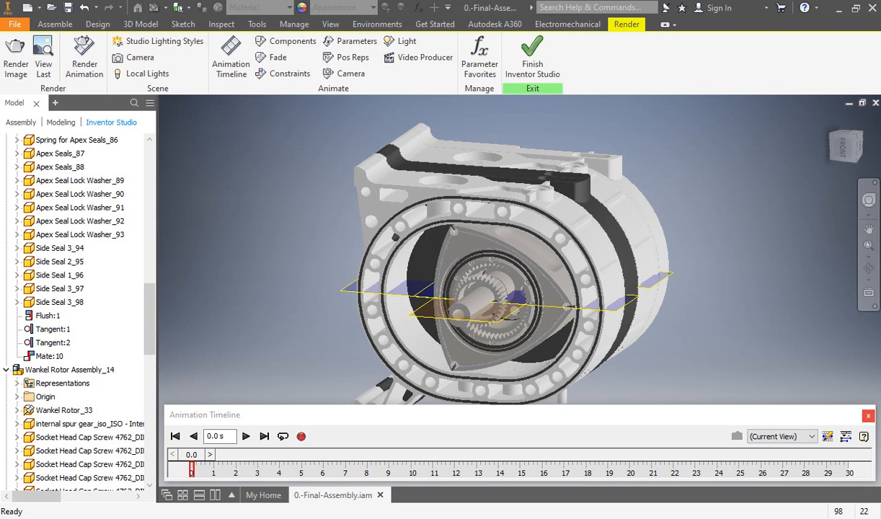
{"action": "left_click", "coordinate": [863, 436]}
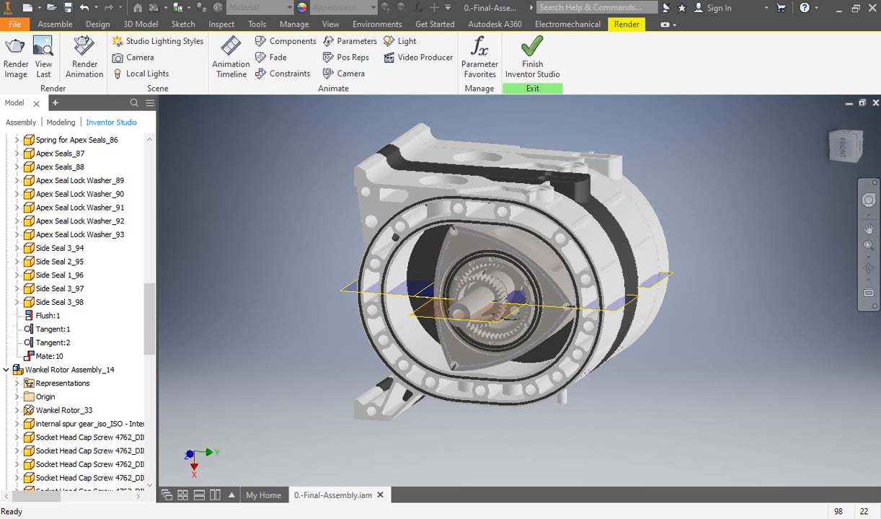
{"action": "left_click", "coordinate": [532, 63]}
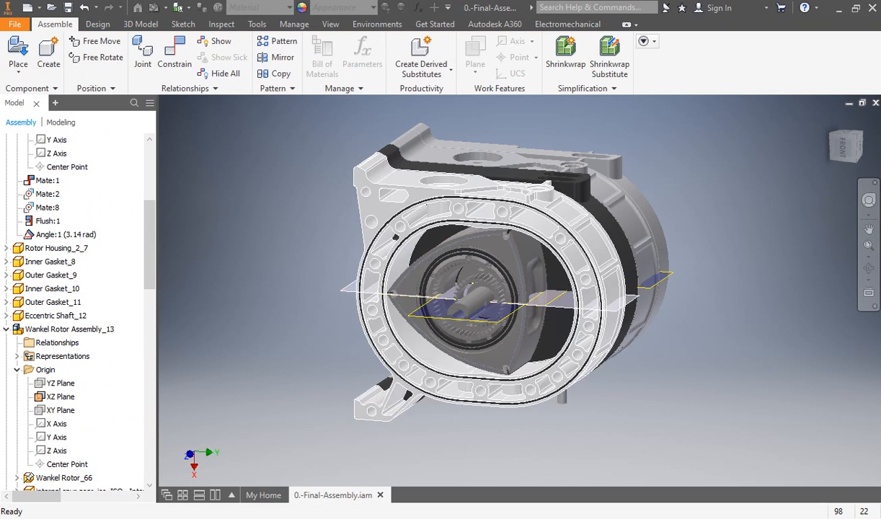
Step: Start an angle constraint and pick the eccentric shaft's visible plane as its first geometry
{"action": "key", "text": "c"}
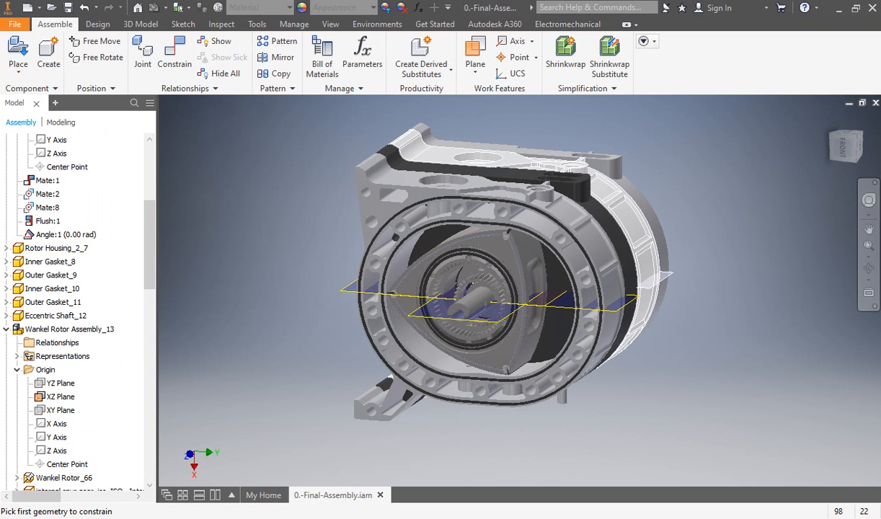
{"action": "scroll", "coordinate": [503, 316], "scroll_direction": "down", "scroll_amount": 5}
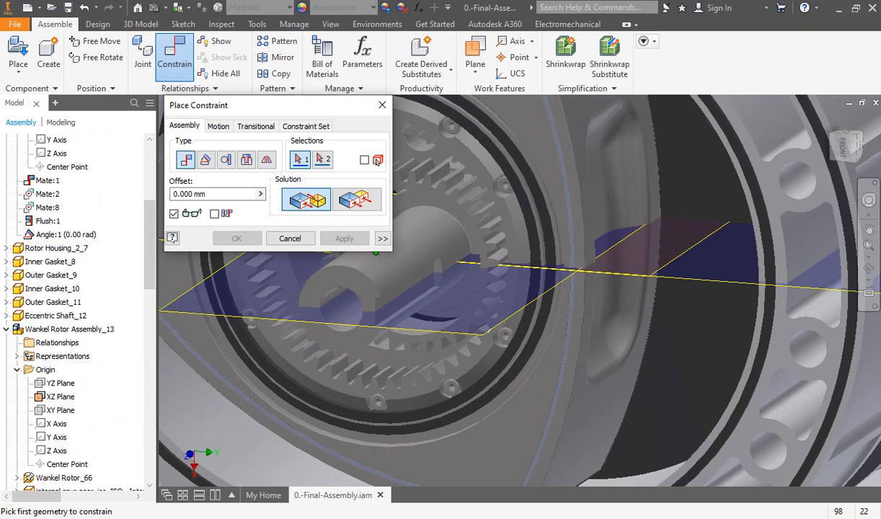
{"action": "left_click", "coordinate": [206, 160]}
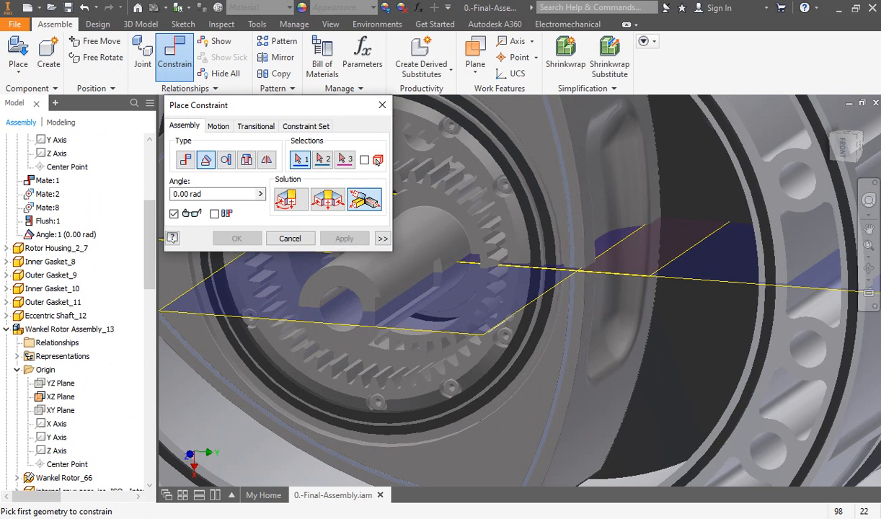
{"action": "scroll", "coordinate": [547, 290], "scroll_direction": "down", "scroll_amount": 3}
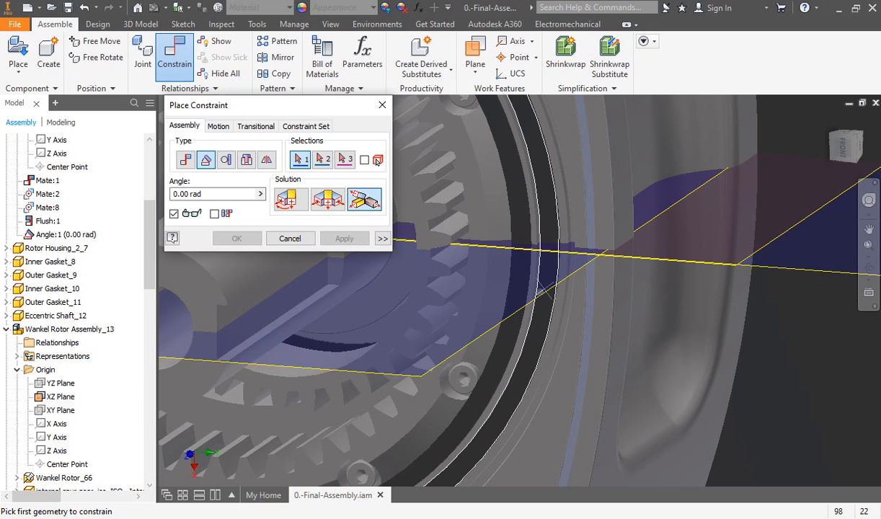
{"action": "scroll", "coordinate": [546, 290], "scroll_direction": "down", "scroll_amount": 4}
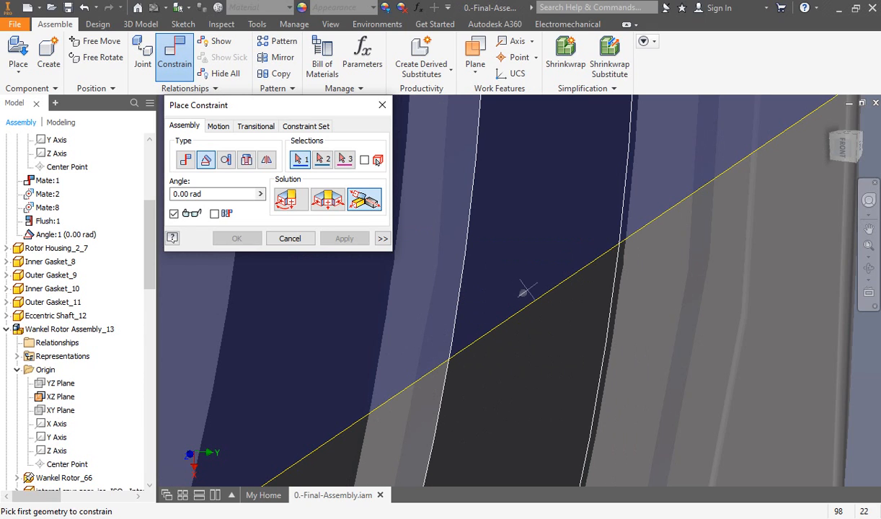
{"action": "scroll", "coordinate": [503, 310], "scroll_direction": "up", "scroll_amount": 4}
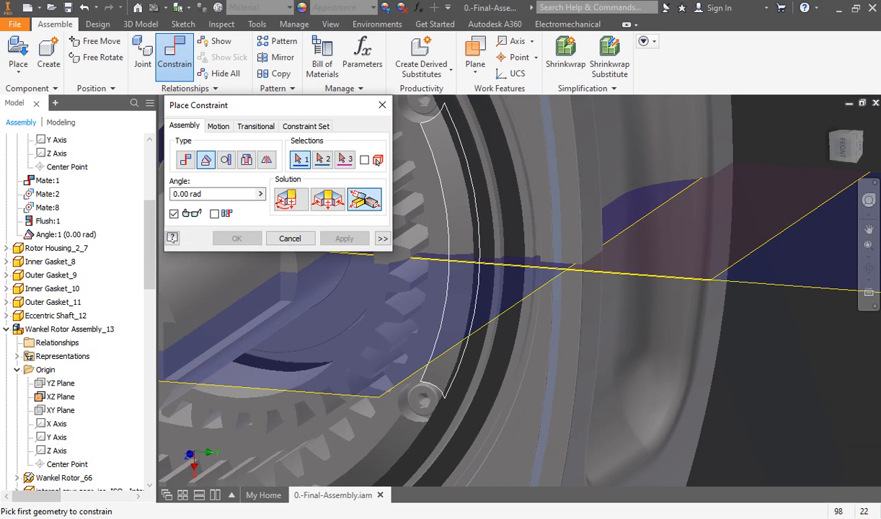
{"action": "left_click", "coordinate": [378, 394]}
Step: Complete the angle constraint against the front rotor's visible plane, using the directed angle solution at 0.00 rad
{"action": "scroll", "coordinate": [661, 304], "scroll_direction": "down", "scroll_amount": 4}
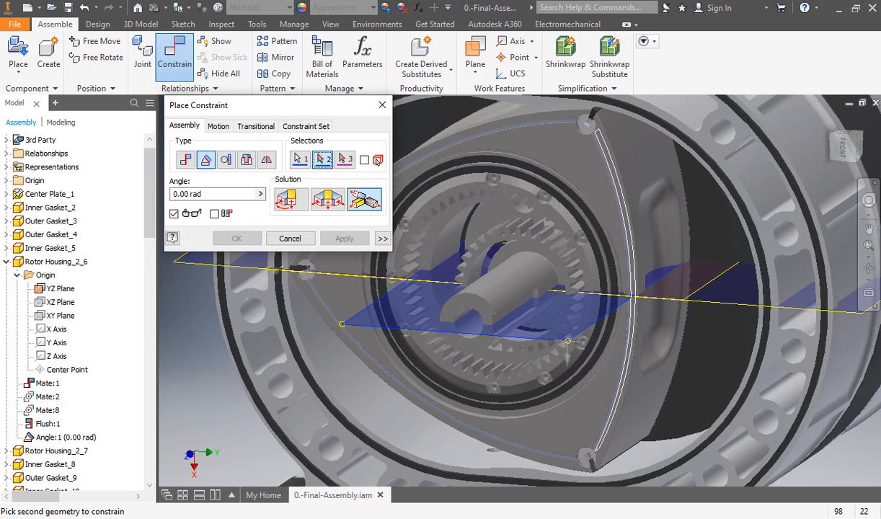
{"action": "left_click", "coordinate": [693, 292]}
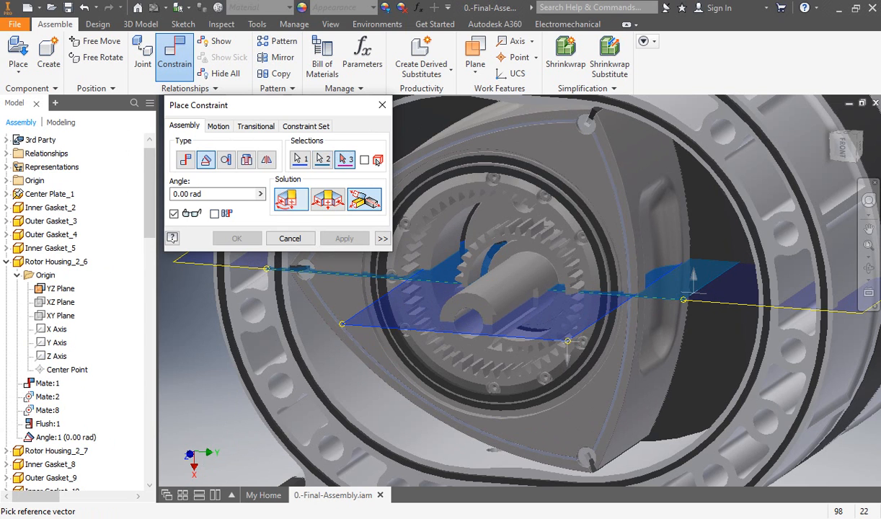
{"action": "left_click", "coordinate": [236, 238]}
{"action": "left_click", "coordinate": [357, 186]}
{"action": "middle_click_drag", "start_coordinate": [461, 274], "coordinate": [423, 276], "text": "shift"}
{"action": "key", "text": "Escape"}
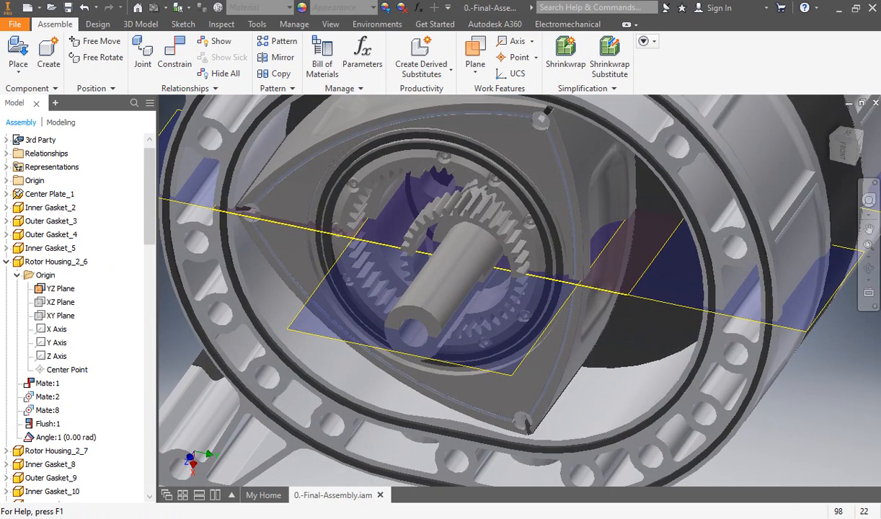
Step: Look through the constraints and origin planes listed under Rotor Housing_2_6 and Wankel Rotor Assembly_13
{"action": "scroll", "coordinate": [605, 266], "scroll_direction": "up", "scroll_amount": 3}
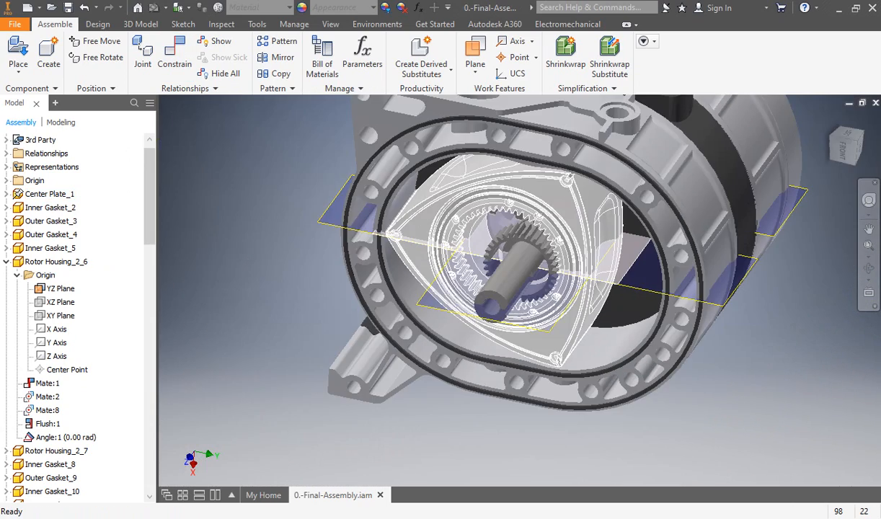
{"action": "middle_click_drag", "start_coordinate": [605, 266], "coordinate": [557, 328], "text": "shift"}
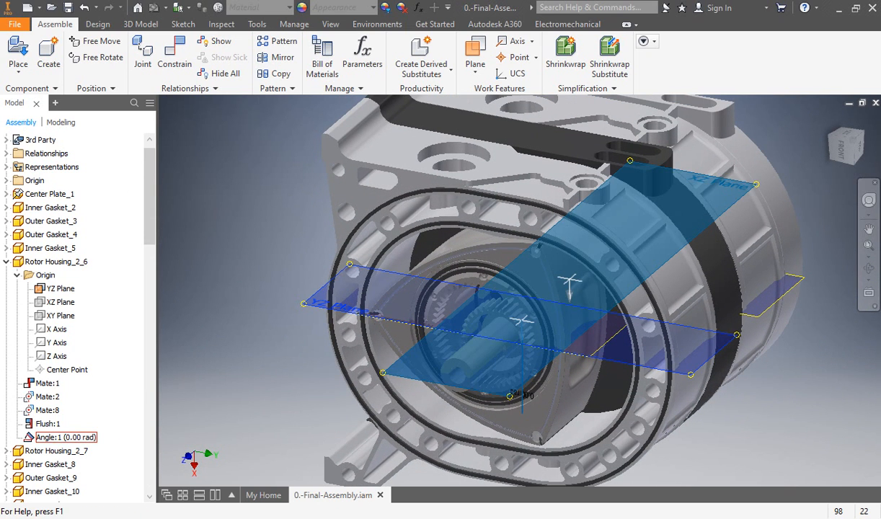
{"action": "scroll", "coordinate": [57, 288], "scroll_direction": "down", "scroll_amount": 4}
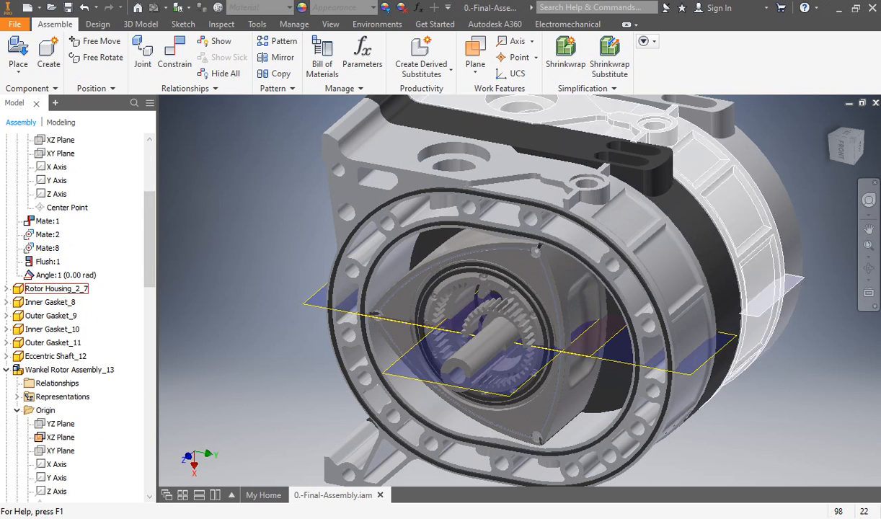
{"action": "scroll", "coordinate": [65, 274], "scroll_direction": "up", "scroll_amount": 4}
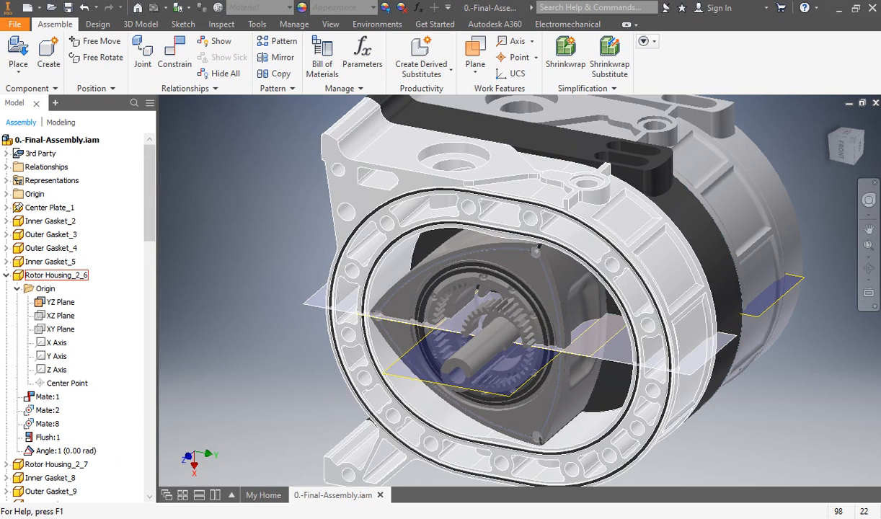
{"action": "scroll", "coordinate": [67, 301], "scroll_direction": "down", "scroll_amount": 2}
{"action": "scroll", "coordinate": [67, 301], "scroll_direction": "down", "scroll_amount": 2}
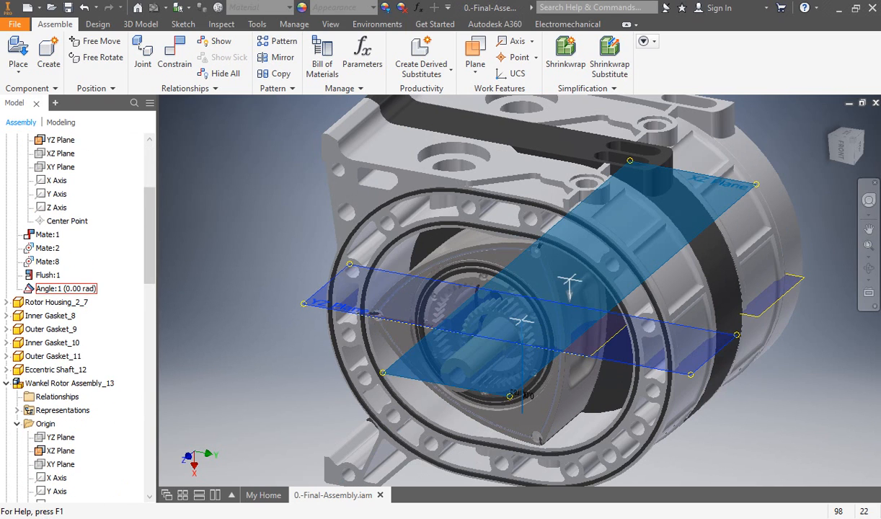
{"action": "scroll", "coordinate": [66, 289], "scroll_direction": "down", "scroll_amount": 4}
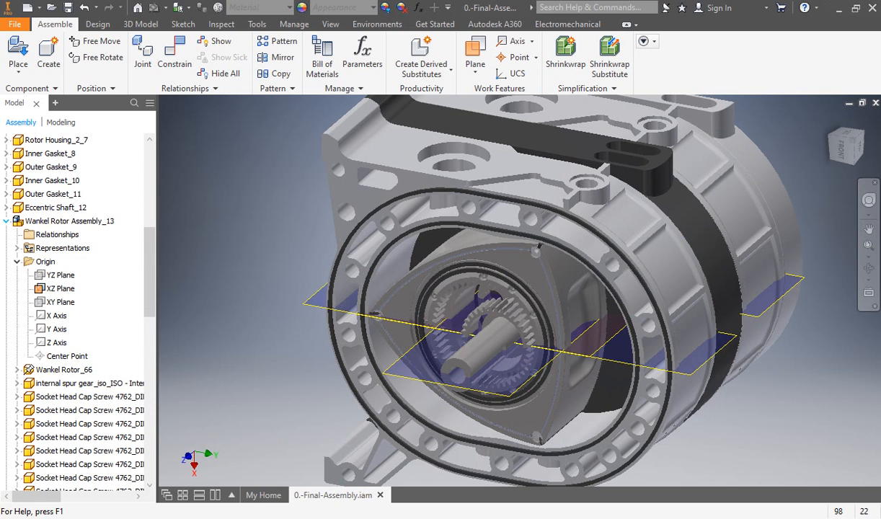
{"action": "left_click", "coordinate": [389, 148]}
{"action": "key", "text": "Escape"}
Step: Show the relationships of Rotor Housing_2_6 and inspect its mate and angle constraints in the model
{"action": "left_click", "coordinate": [215, 42]}
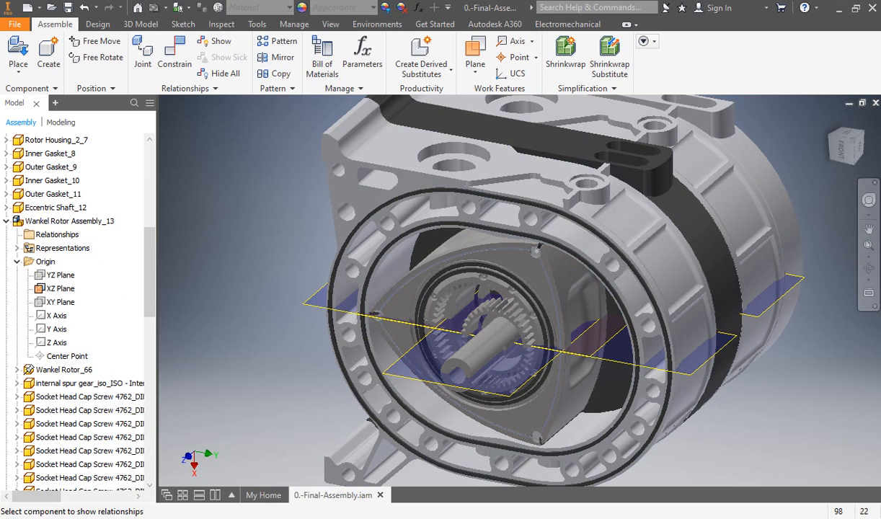
{"action": "left_click", "coordinate": [425, 205]}
{"action": "key", "text": "Escape"}
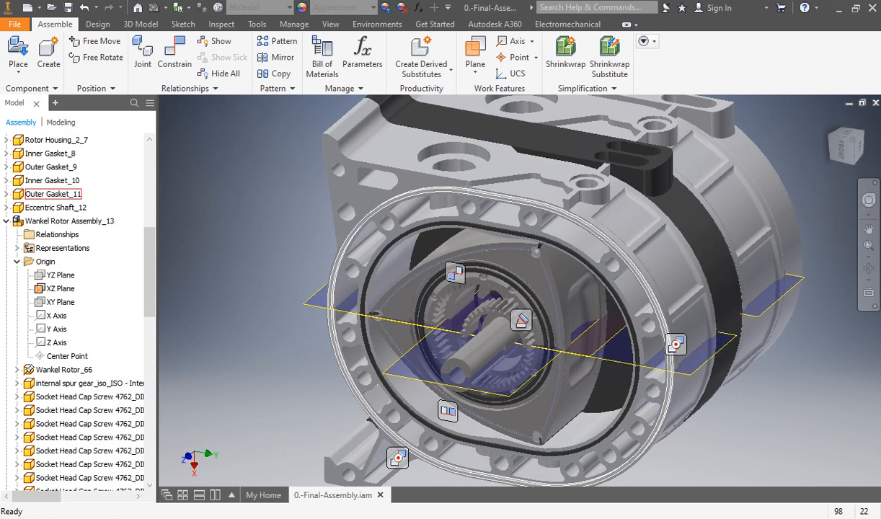
{"action": "mouse_move", "coordinate": [675, 345]}
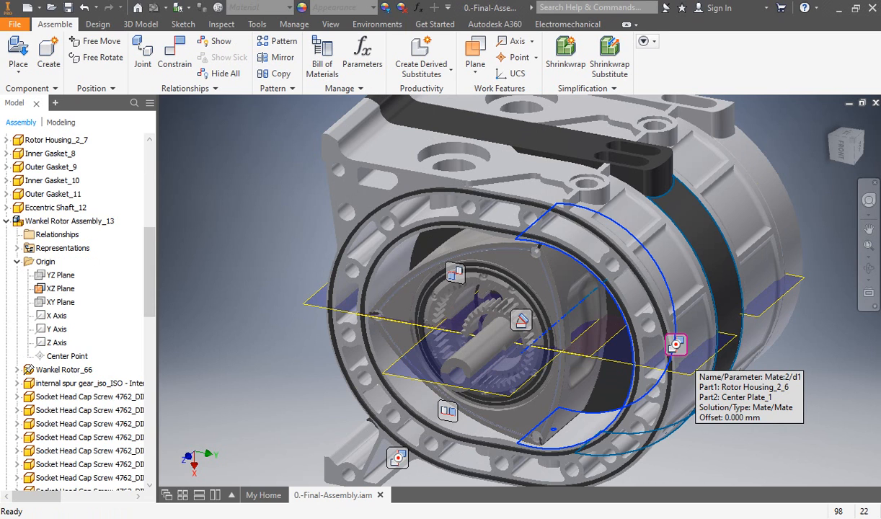
{"action": "mouse_move", "coordinate": [521, 322]}
{"action": "mouse_move", "coordinate": [457, 274]}
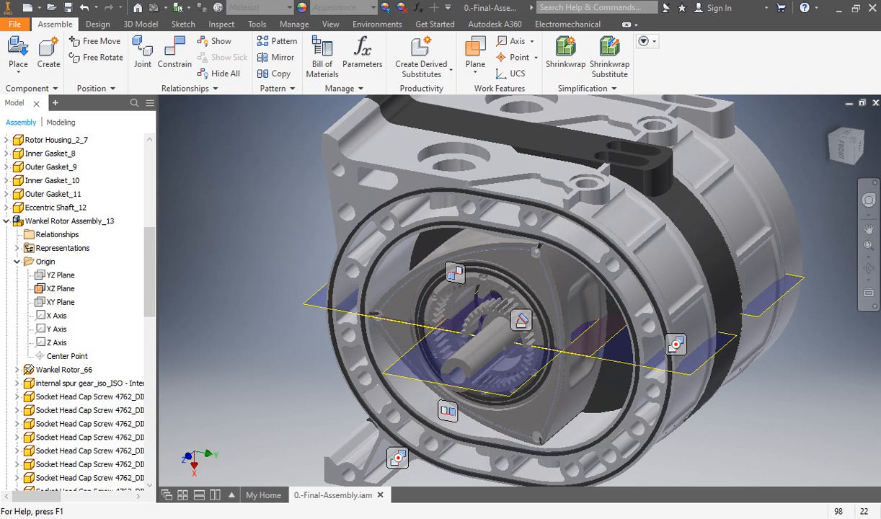
Step: Show only the relationships of Wankel Rotor Assembly_13 and delete its mate with Eccentric Shaft_12
{"action": "left_click", "coordinate": [214, 42]}
{"action": "left_click", "coordinate": [497, 263]}
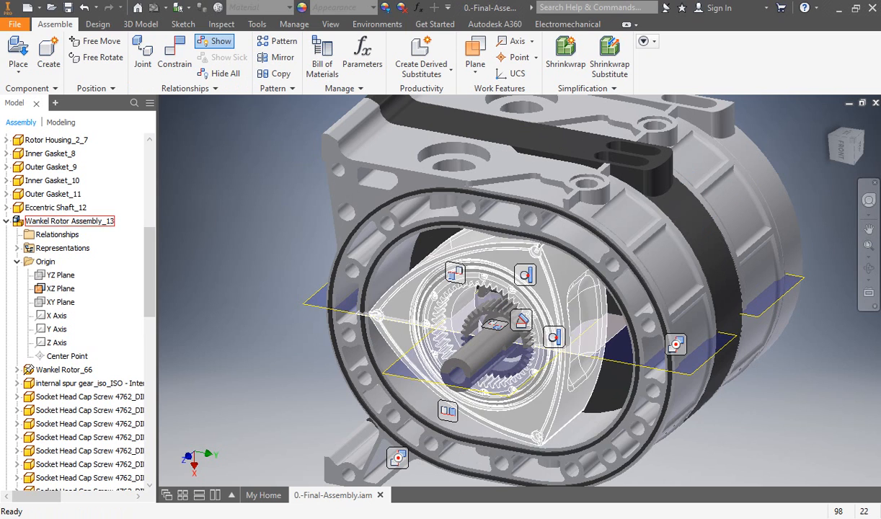
{"action": "left_click", "coordinate": [219, 73]}
{"action": "left_click", "coordinate": [215, 41]}
{"action": "left_click", "coordinate": [533, 335]}
{"action": "mouse_move", "coordinate": [552, 338]}
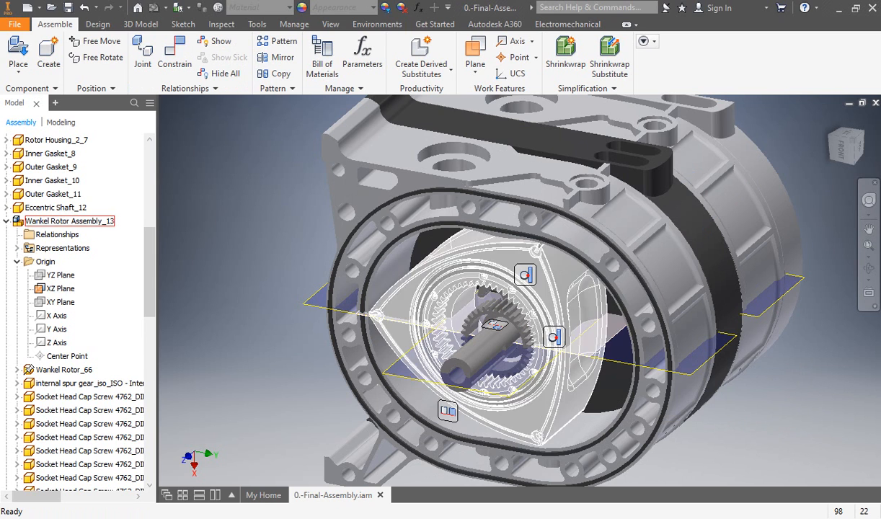
{"action": "mouse_move", "coordinate": [526, 275]}
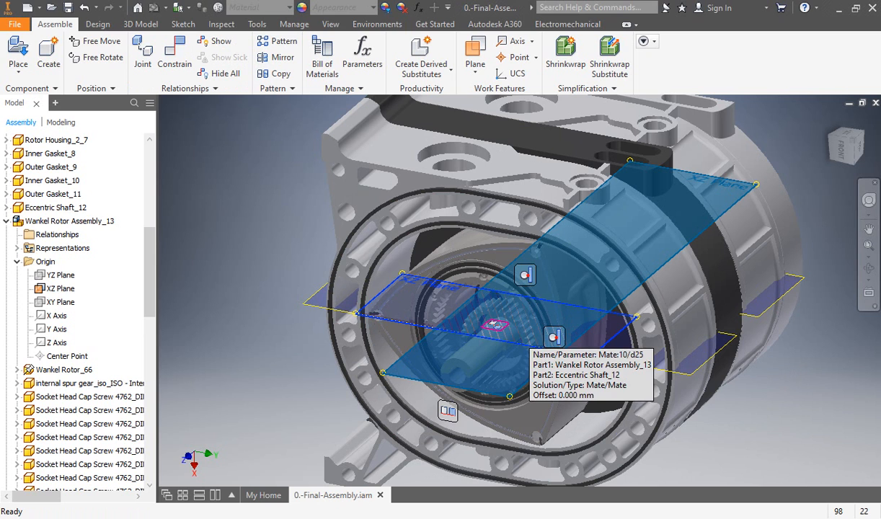
{"action": "right_click", "coordinate": [494, 325]}
{"action": "key", "text": "Escape"}
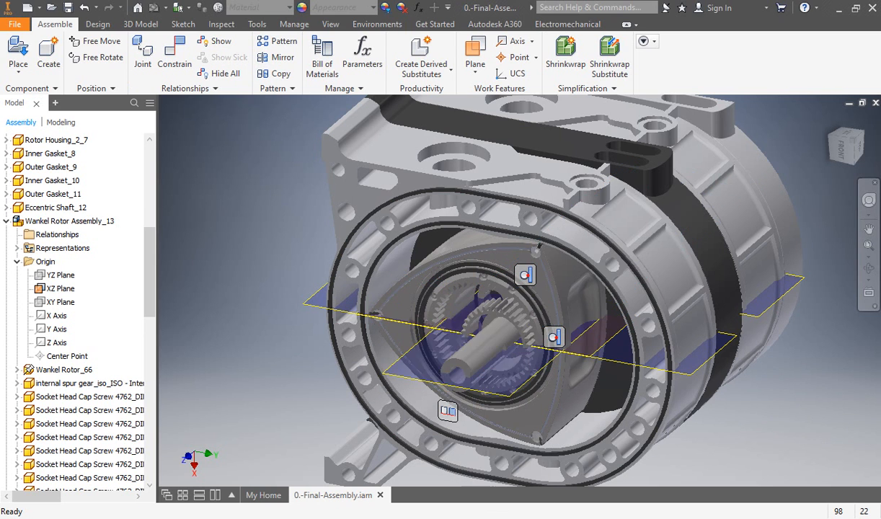
Step: Turn the front rotor freely so its XZ plane stands at an angle to the eccentric shaft's XZ plane
{"action": "left_click_drag", "start_coordinate": [530, 284], "coordinate": [570, 364]}
{"action": "key", "text": "Escape"}
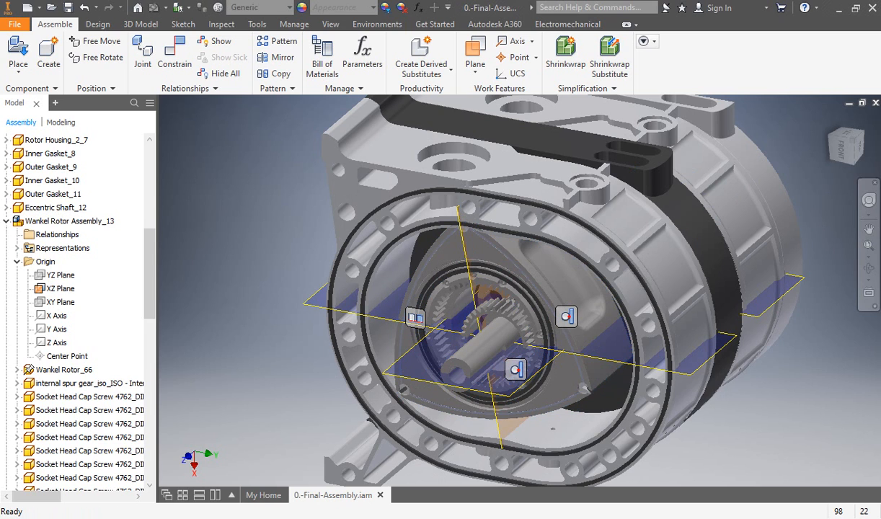
{"action": "left_click", "coordinate": [218, 41]}
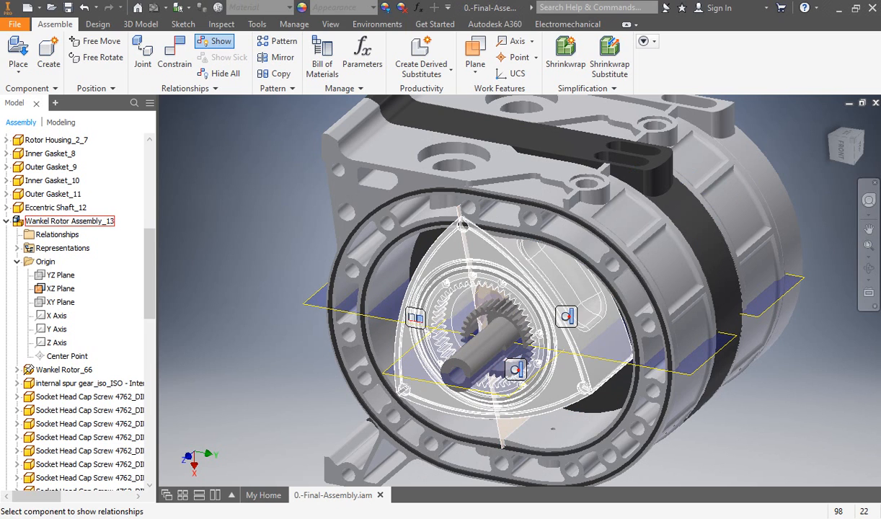
{"action": "scroll", "coordinate": [433, 225], "scroll_direction": "down", "scroll_amount": 3}
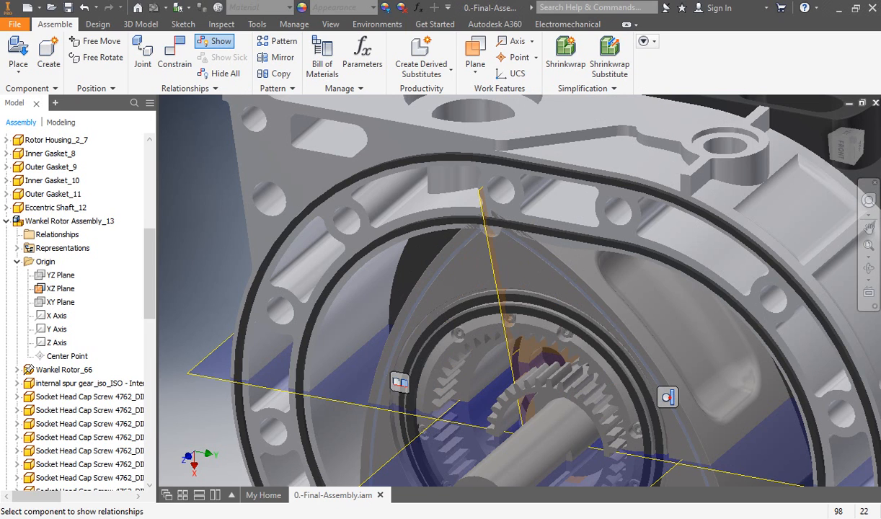
{"action": "key", "text": "Escape"}
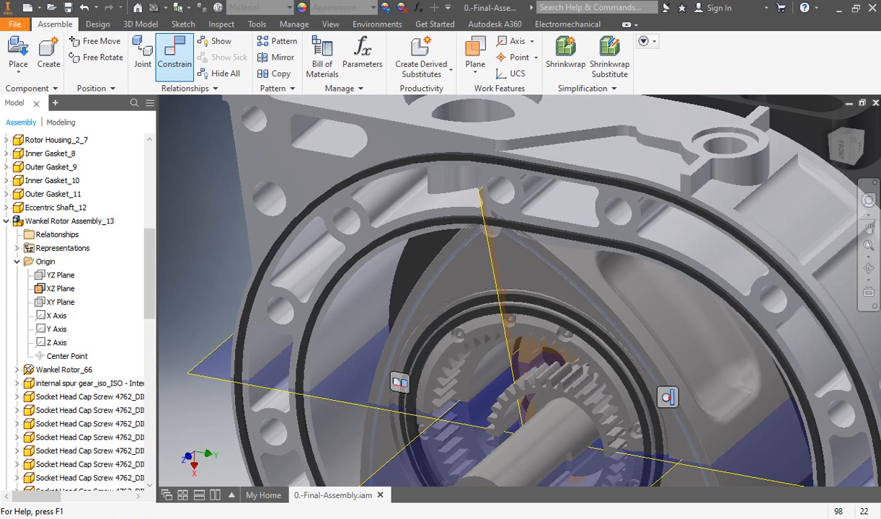
Step: Add a directed angle constraint of 0.00 rad between the front rotor's XZ plane and the eccentric shaft's XZ plane
{"action": "left_click", "coordinate": [174, 52]}
{"action": "key", "text": "F6"}
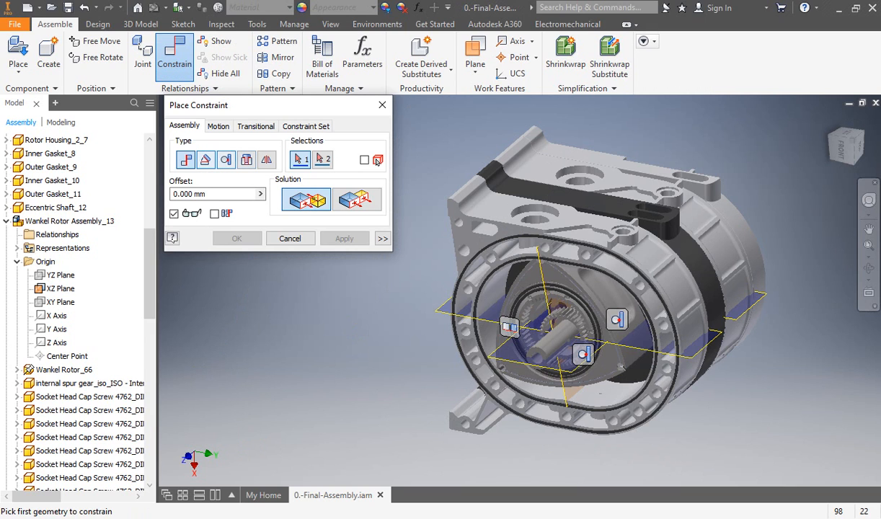
{"action": "left_click", "coordinate": [205, 160]}
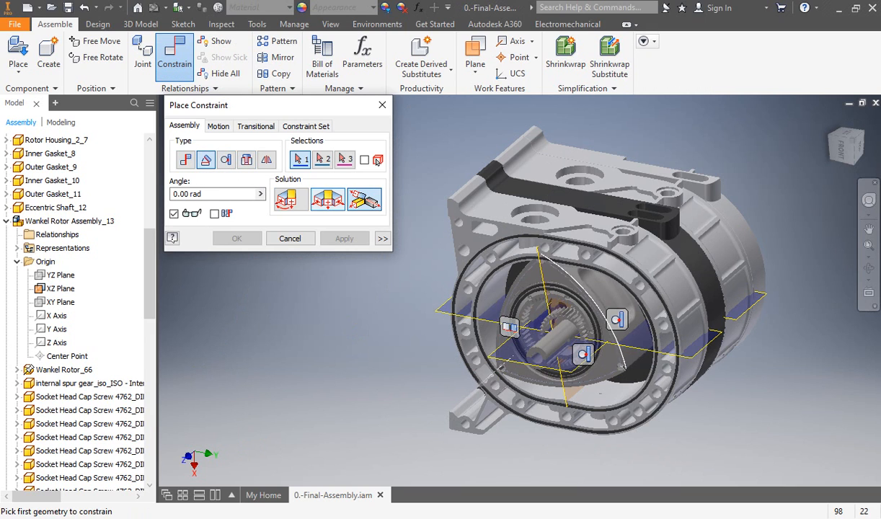
{"action": "left_click", "coordinate": [545, 292]}
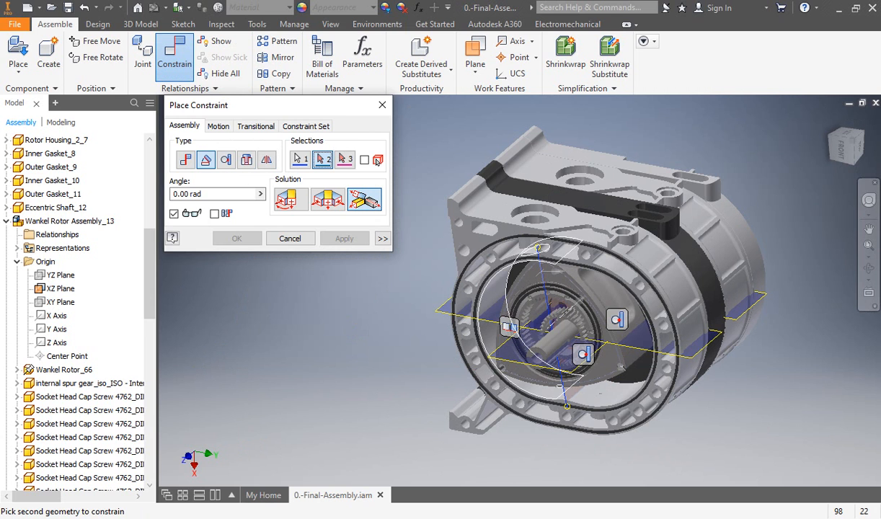
{"action": "scroll", "coordinate": [504, 340], "scroll_direction": "up", "scroll_amount": 8}
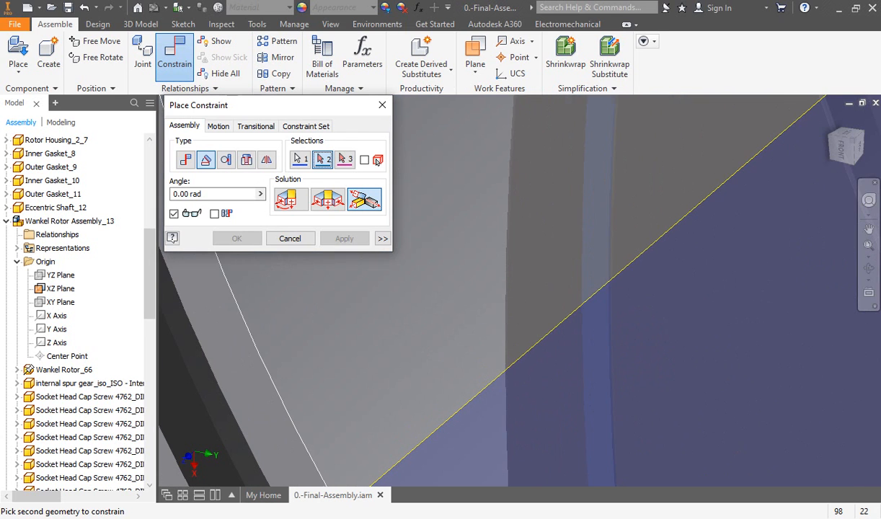
{"action": "left_click", "coordinate": [516, 364]}
{"action": "scroll", "coordinate": [516, 364], "scroll_direction": "down", "scroll_amount": 8}
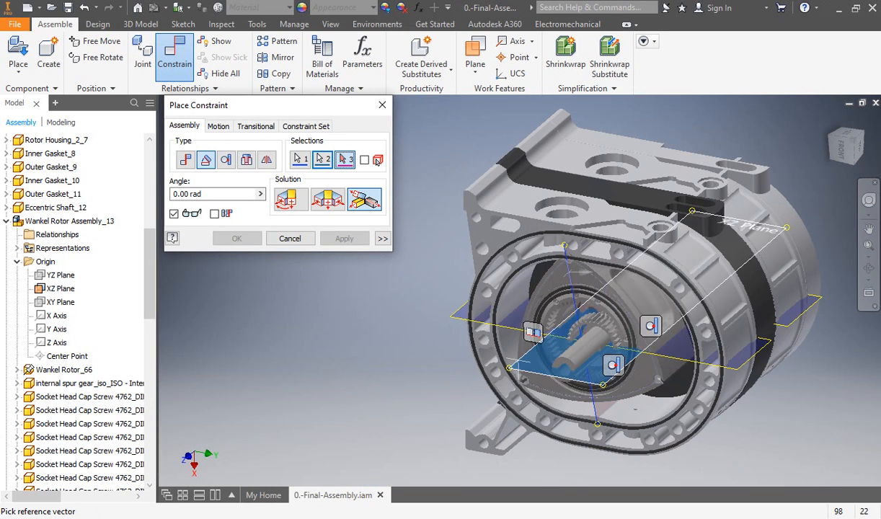
{"action": "left_click", "coordinate": [291, 200]}
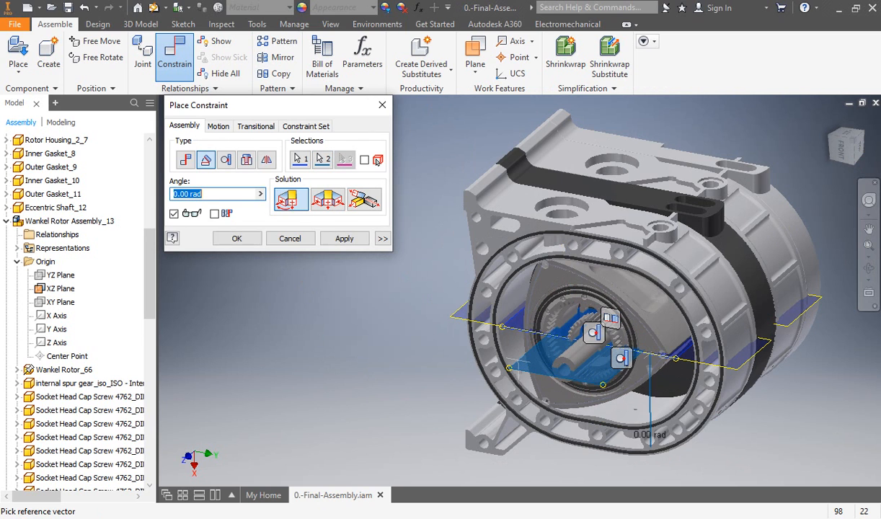
{"action": "left_click", "coordinate": [237, 238]}
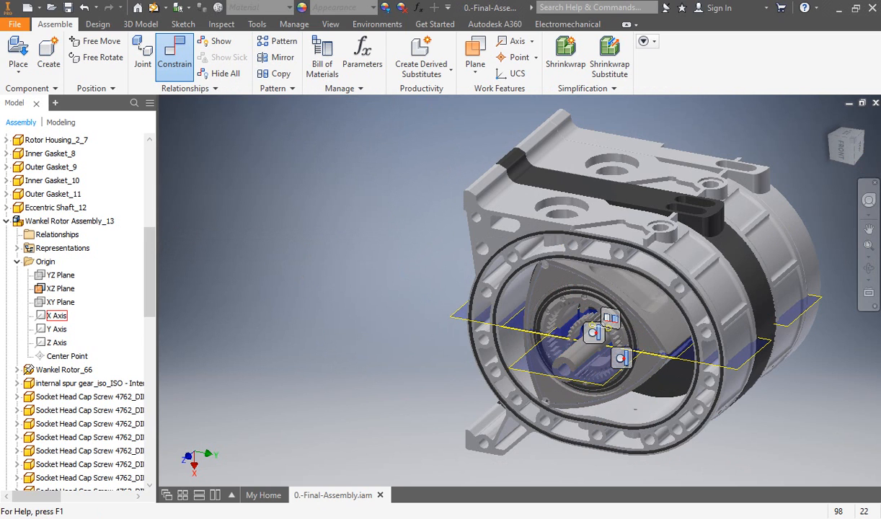
{"action": "scroll", "coordinate": [65, 302], "scroll_direction": "down", "scroll_amount": 12}
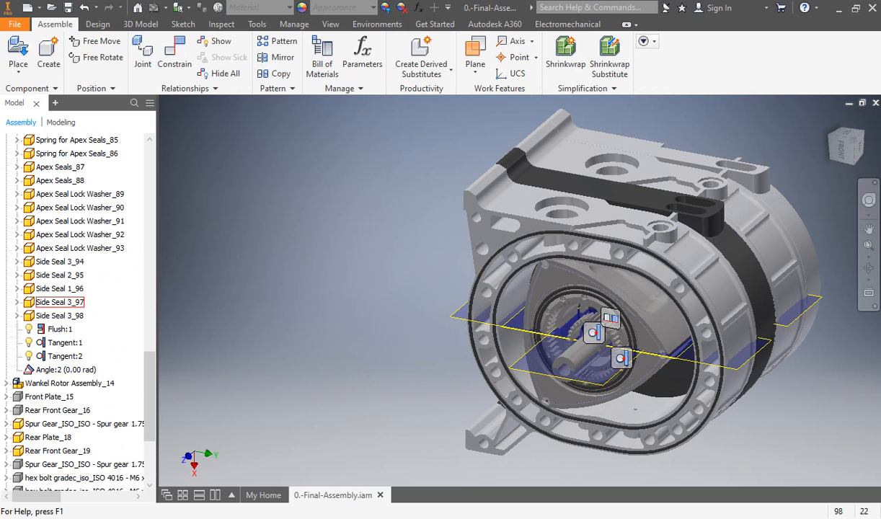
{"action": "scroll", "coordinate": [65, 310], "scroll_direction": "up", "scroll_amount": 13}
{"action": "scroll", "coordinate": [52, 261], "scroll_direction": "up", "scroll_amount": 3}
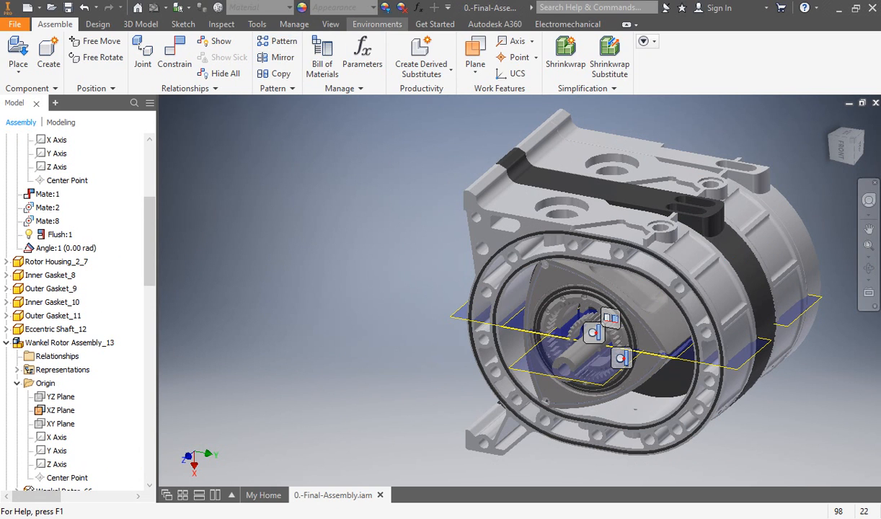
{"action": "left_click", "coordinate": [377, 24]}
{"action": "left_click", "coordinate": [134, 57]}
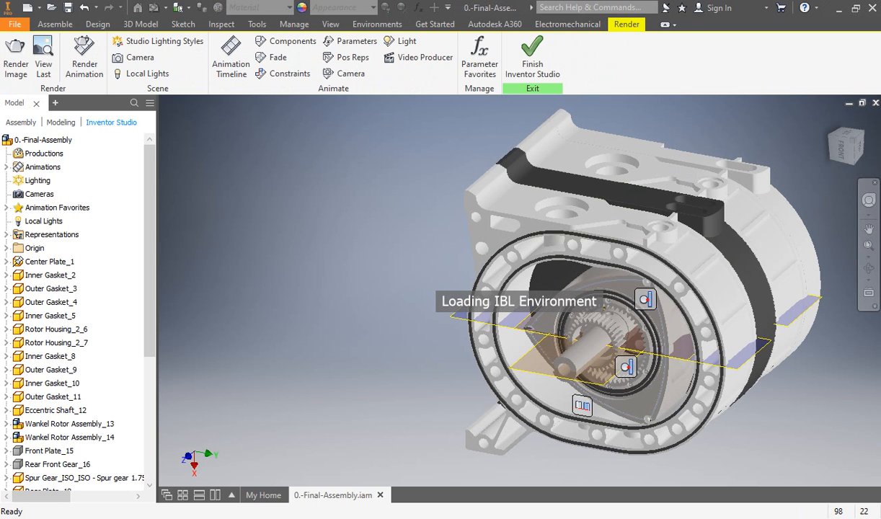
{"action": "left_click", "coordinate": [531, 58]}
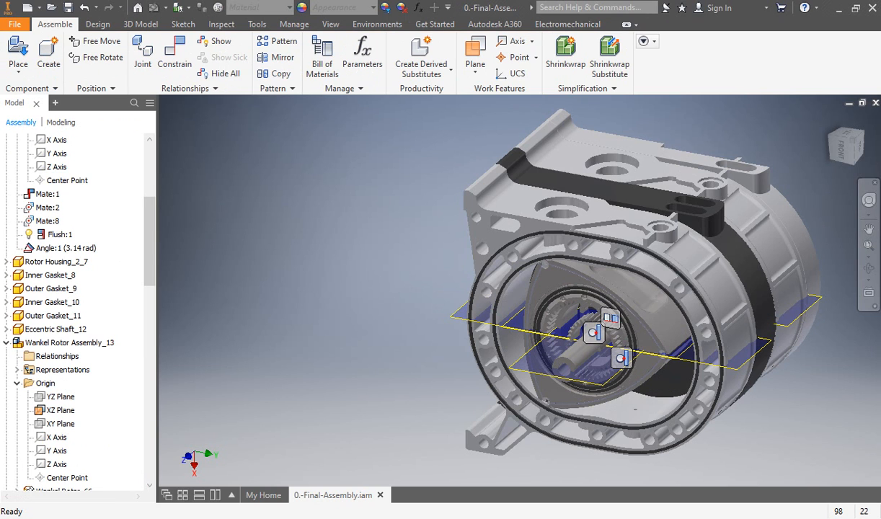
Step: Hide all relationship symbols in the assembly and enter the Inventor Studio environment
{"action": "left_click", "coordinate": [219, 73]}
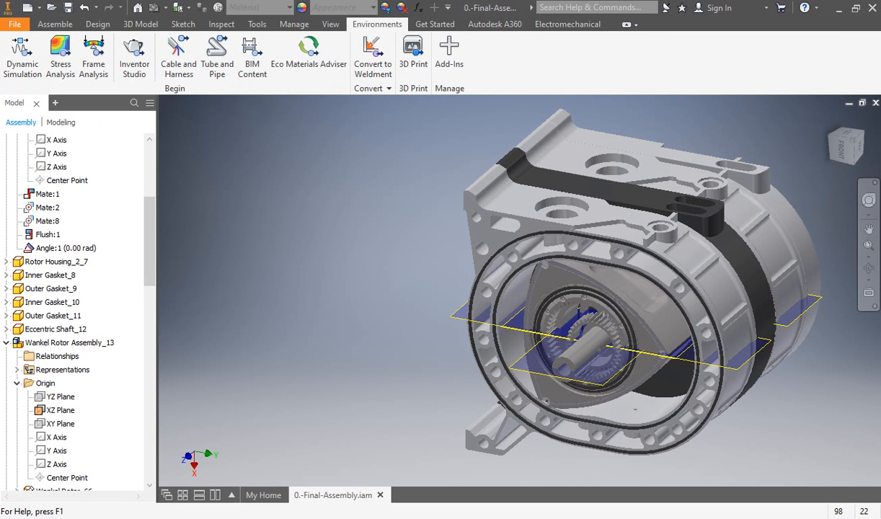
{"action": "left_click", "coordinate": [134, 58]}
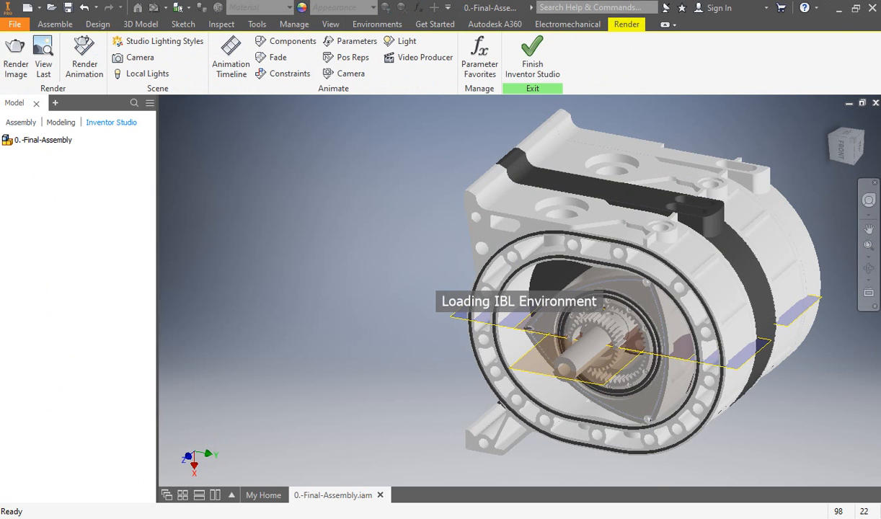
Step: Start animating the Angle:1 constraint of Rotor Housing_2_6 and expand the animation timeline to show its Eccentric Shaft_12 action
{"action": "scroll", "coordinate": [54, 356], "scroll_direction": "down", "scroll_amount": 4}
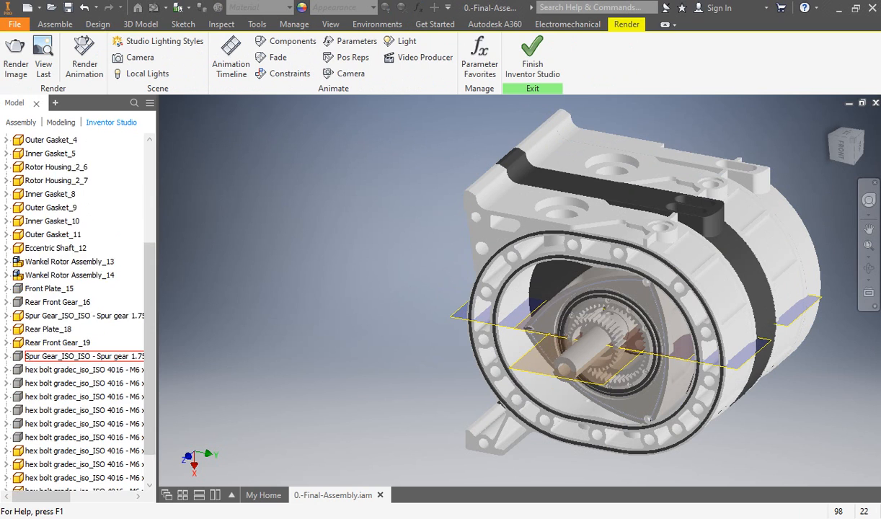
{"action": "scroll", "coordinate": [54, 302], "scroll_direction": "up", "scroll_amount": 3}
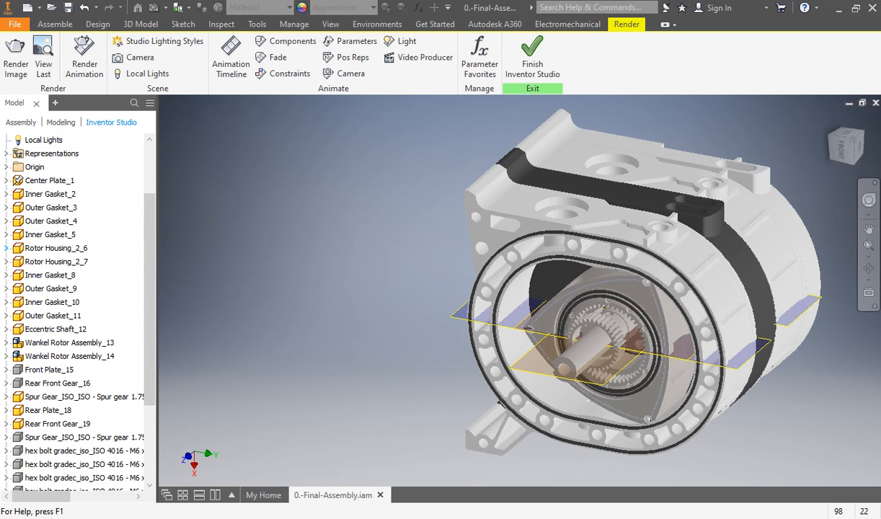
{"action": "left_click", "coordinate": [7, 248]}
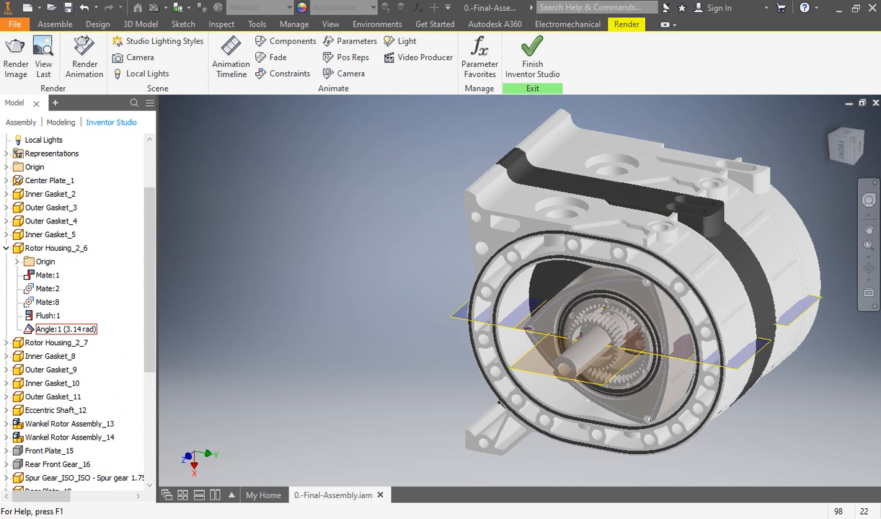
{"action": "right_click", "coordinate": [64, 329]}
{"action": "left_click", "coordinate": [108, 351]}
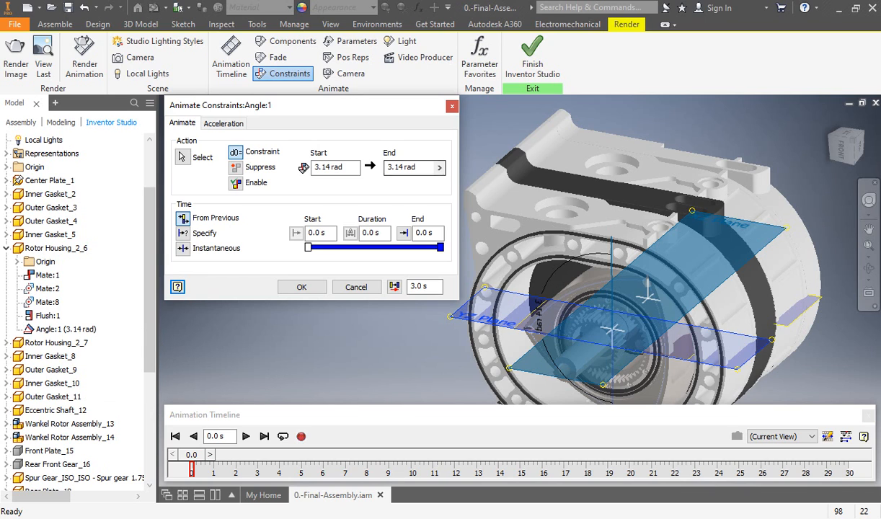
{"action": "left_click", "coordinate": [845, 436]}
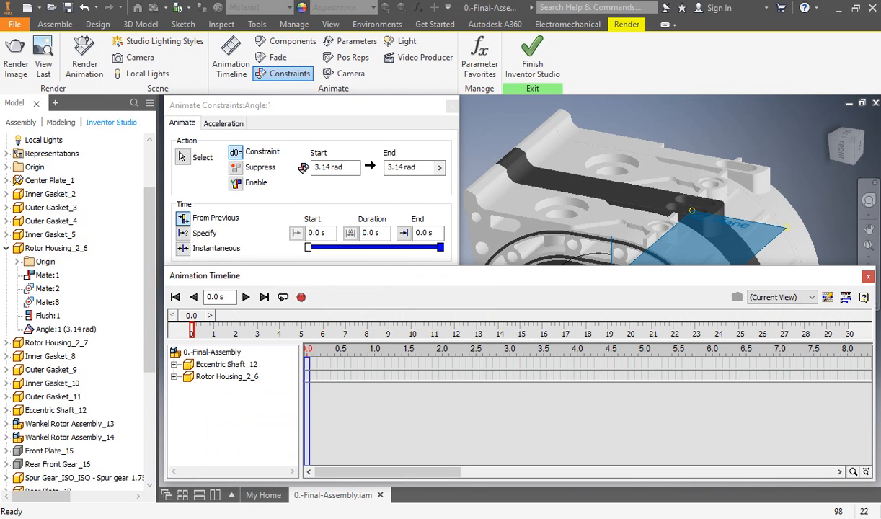
{"action": "left_click", "coordinate": [221, 377]}
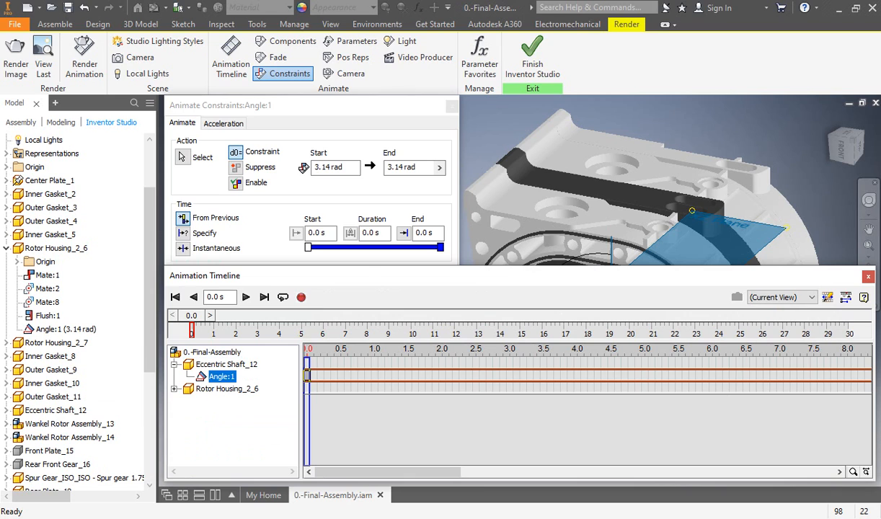
{"action": "left_click", "coordinate": [226, 389]}
Step: Set the Angle:1 animation's end value to 3.14*2 rad and its end time to 10 s
{"action": "left_click_drag", "start_coordinate": [404, 167], "coordinate": [387, 167]}
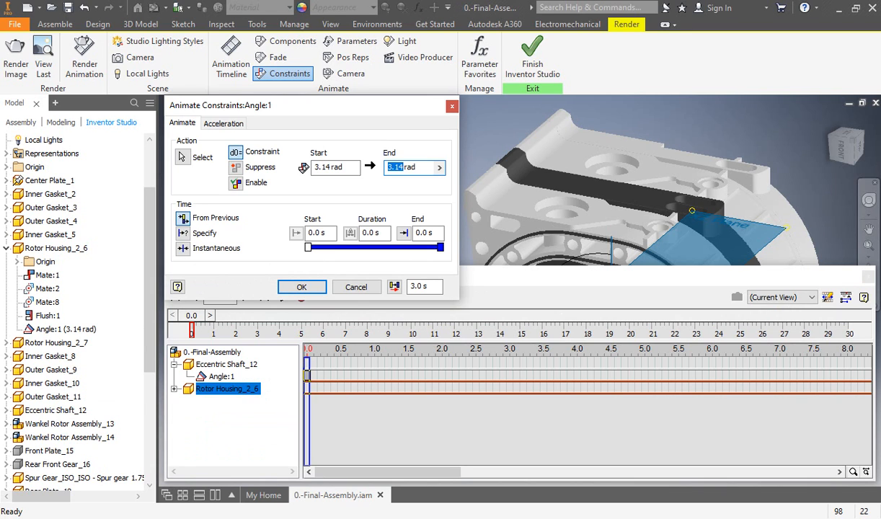
{"action": "left_click", "coordinate": [405, 168]}
{"action": "type", "text": "*2"}
{"action": "double_click", "coordinate": [424, 233]}
{"action": "type", "text": "10"}
{"action": "left_click", "coordinate": [302, 286]}
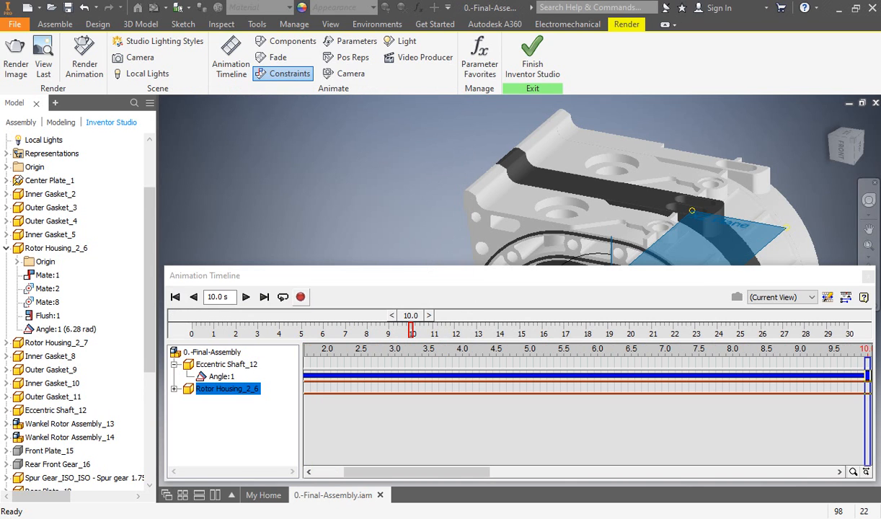
Step: Animate the Angle:2 constraint of Wankel Rotor Assembly_13 to an end value of 3.14*3 rad, keeping the 0 to 10 s time range
{"action": "scroll", "coordinate": [85, 356], "scroll_direction": "down", "scroll_amount": 3}
{"action": "scroll", "coordinate": [85, 353], "scroll_direction": "down", "scroll_amount": 2}
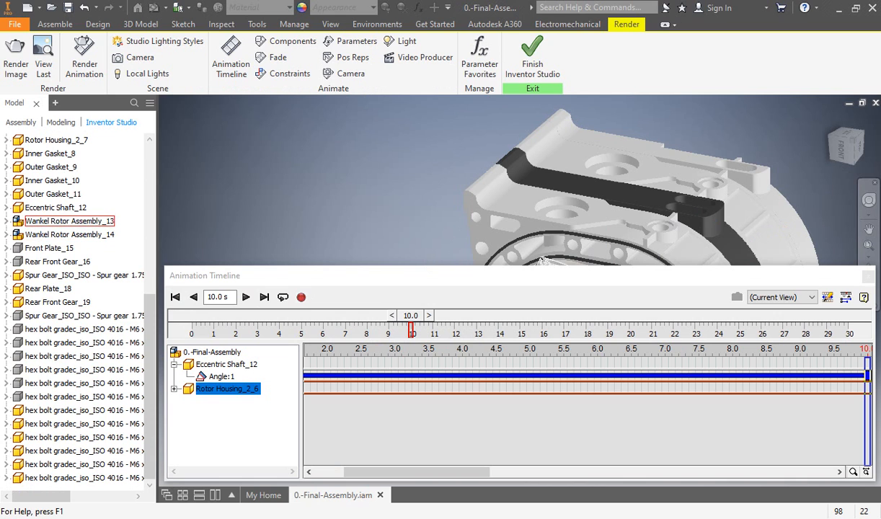
{"action": "left_click", "coordinate": [7, 222]}
{"action": "scroll", "coordinate": [72, 302], "scroll_direction": "down", "scroll_amount": 9}
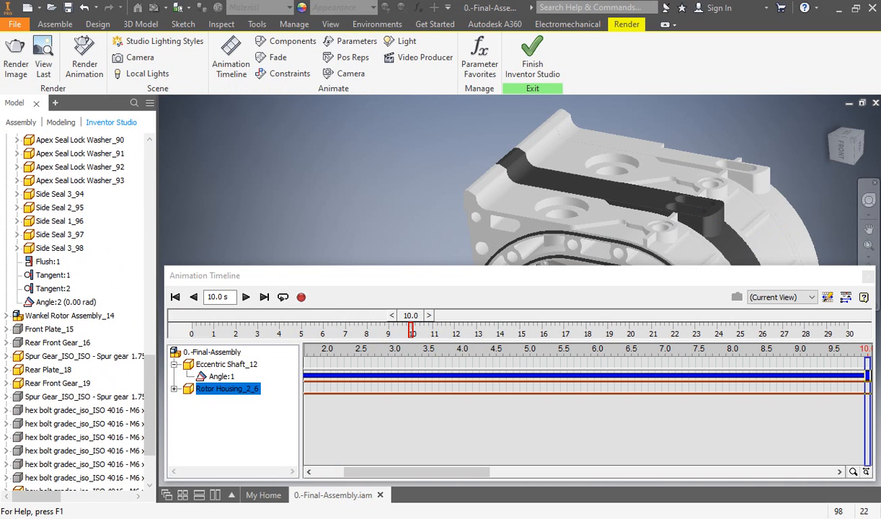
{"action": "right_click", "coordinate": [65, 302]}
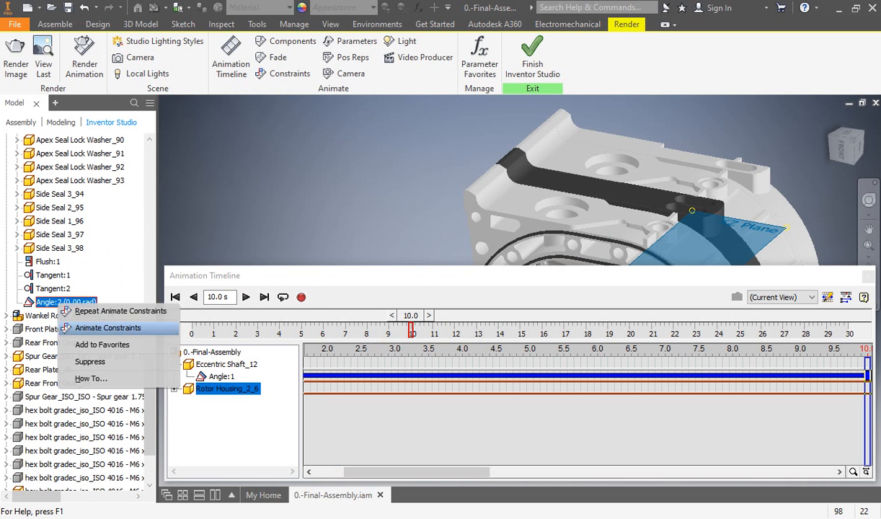
{"action": "left_click", "coordinate": [94, 315]}
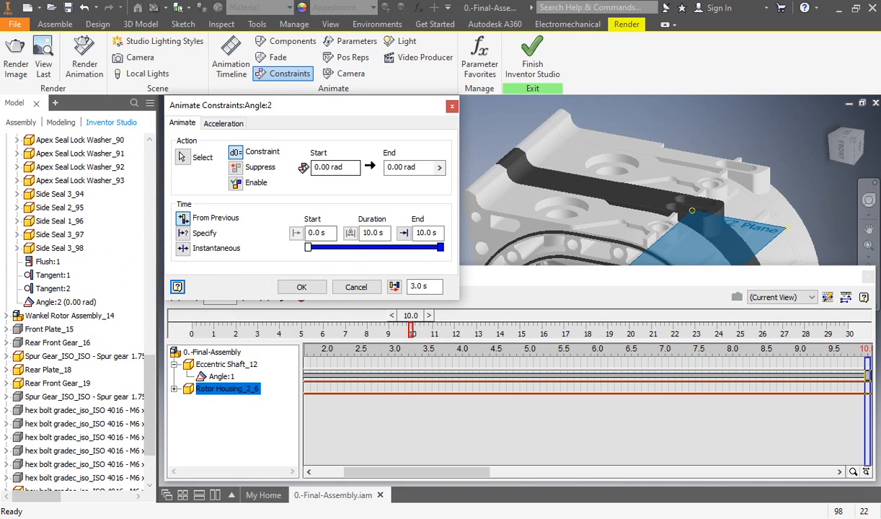
{"action": "double_click", "coordinate": [396, 167]}
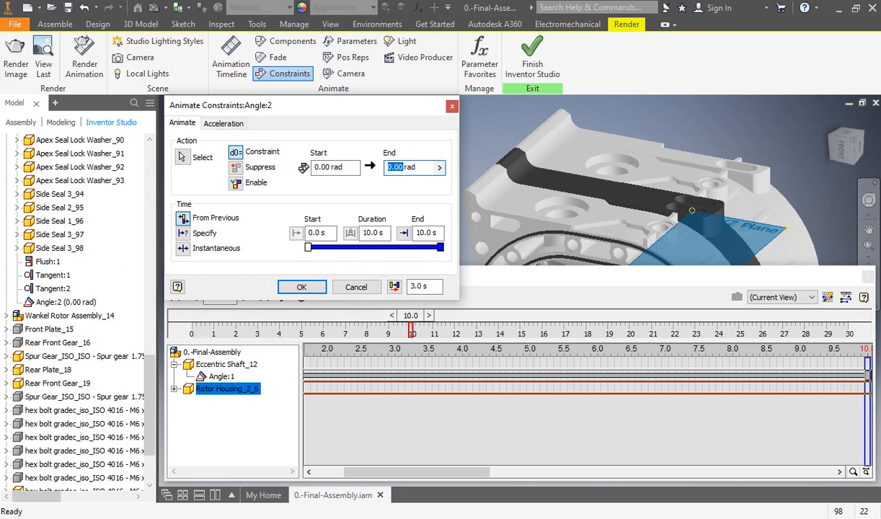
{"action": "type", "text": "3.14*3"}
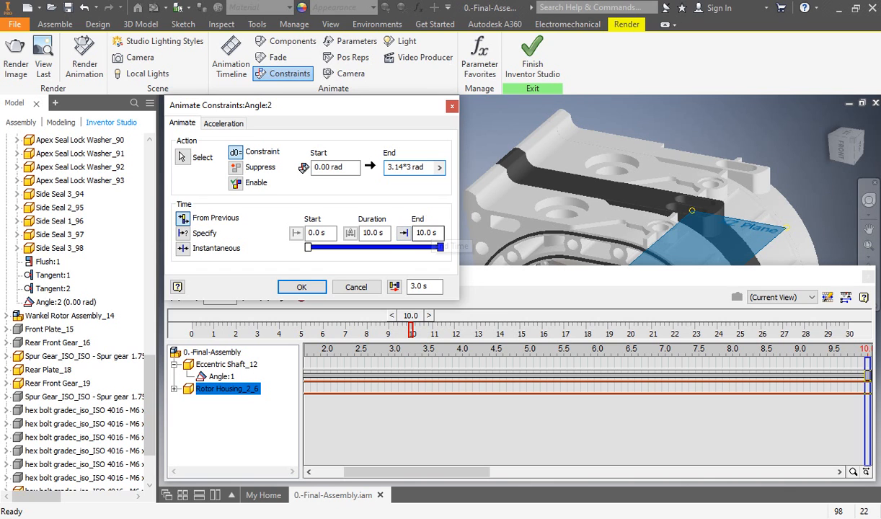
{"action": "left_click", "coordinate": [301, 287]}
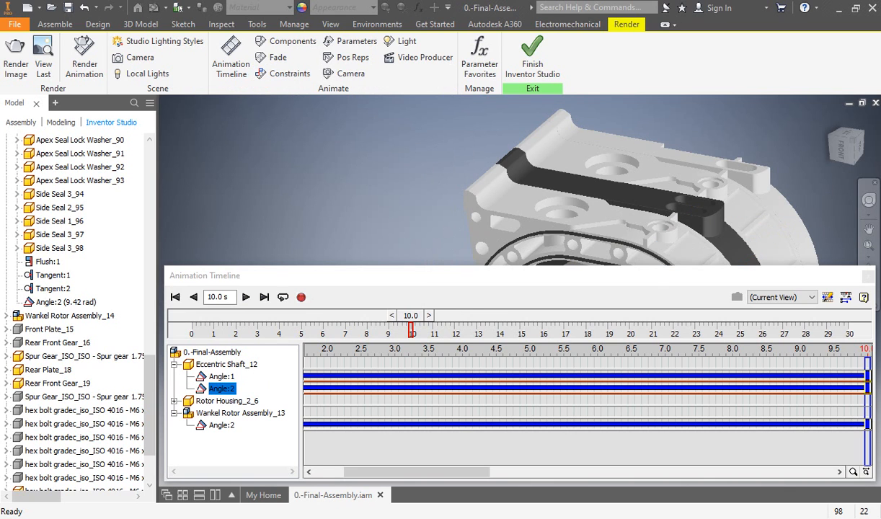
Step: Collapse the timeline's action editor, play the animation from the start, stop it and rewind to 0 s
{"action": "left_click", "coordinate": [845, 296]}
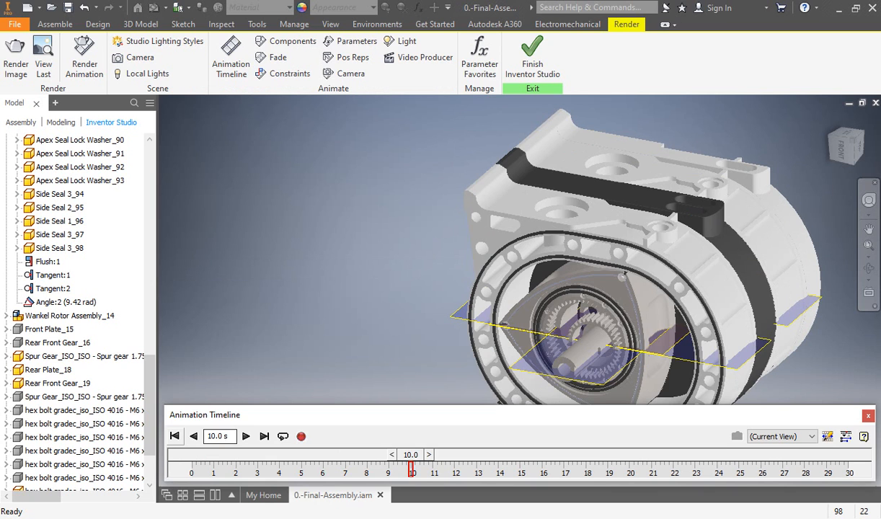
{"action": "left_click", "coordinate": [174, 436]}
{"action": "middle_click_drag", "start_coordinate": [603, 308], "coordinate": [481, 280]}
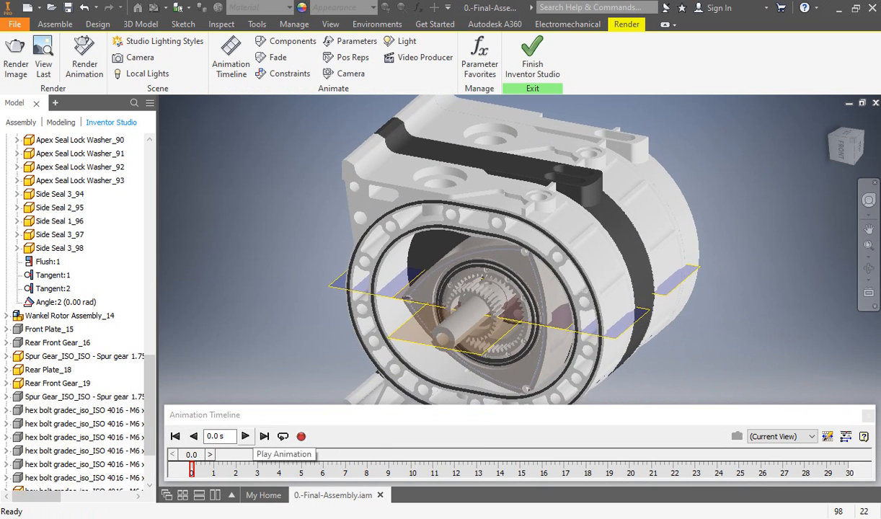
{"action": "left_click", "coordinate": [246, 436]}
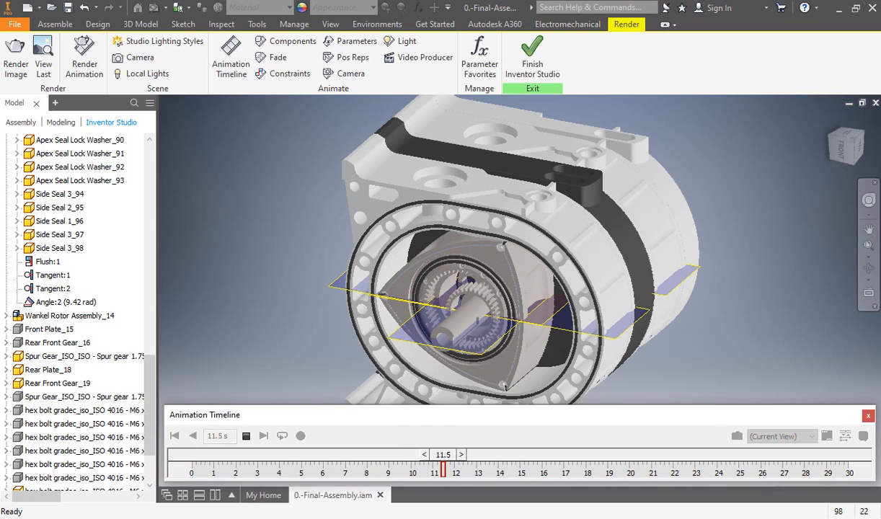
{"action": "left_click", "coordinate": [246, 436]}
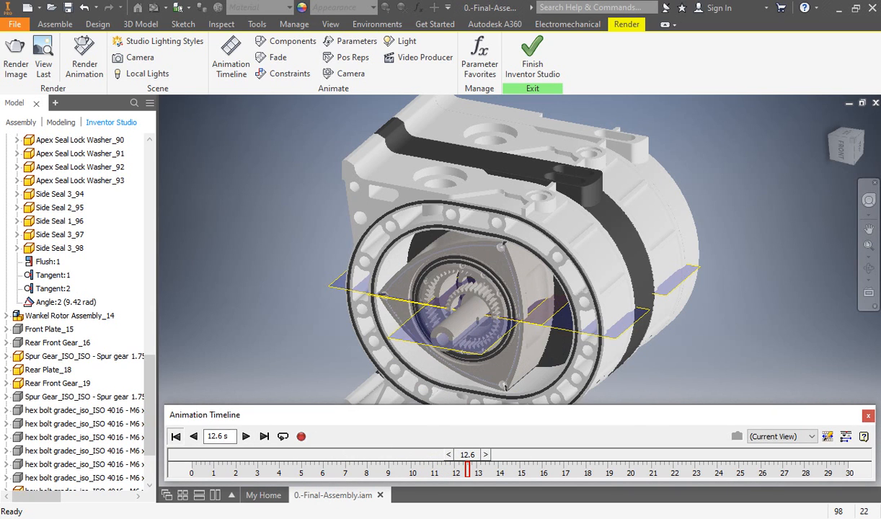
{"action": "left_click", "coordinate": [174, 436]}
Step: Examine the front rotor and its gears inside the housing from the front of the engine
{"action": "middle_click_drag", "start_coordinate": [328, 331], "coordinate": [331, 331], "text": "shift"}
{"action": "middle_click_drag", "start_coordinate": [528, 389], "coordinate": [608, 223], "text": "shift"}
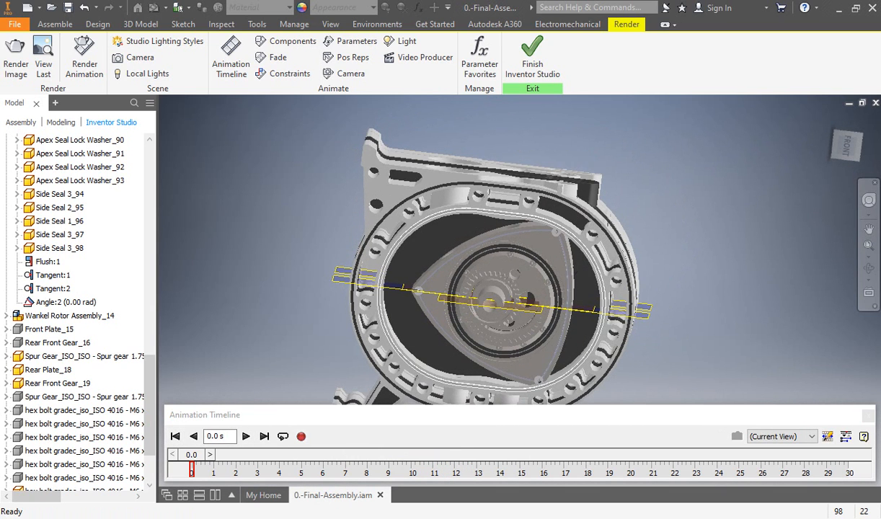
{"action": "middle_click_drag", "start_coordinate": [528, 202], "coordinate": [556, 188], "text": "shift"}
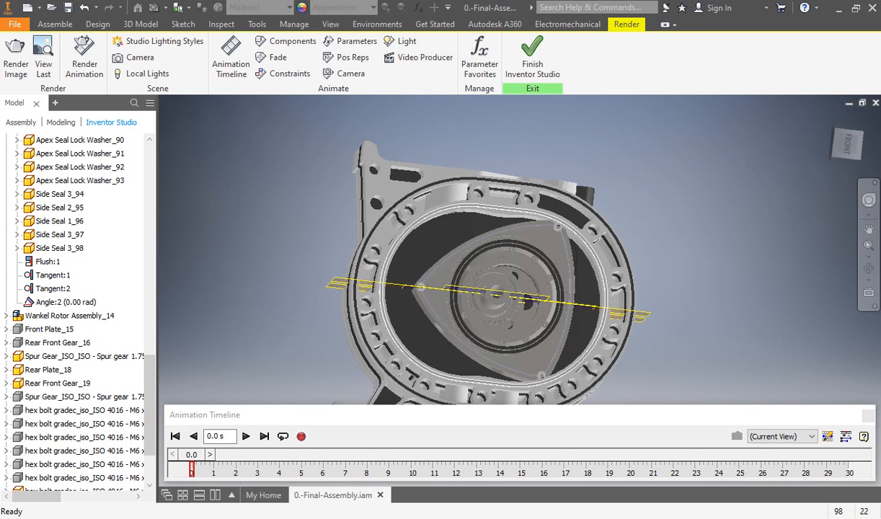
{"action": "middle_click_drag", "start_coordinate": [530, 209], "coordinate": [530, 242], "text": "shift"}
{"action": "middle_click_drag", "start_coordinate": [508, 299], "coordinate": [396, 303]}
{"action": "mouse_move", "coordinate": [396, 303]}
{"action": "middle_mouse_down"}
{"action": "mouse_move", "coordinate": [402, 290]}
{"action": "mouse_move", "coordinate": [405, 314]}
{"action": "mouse_move", "coordinate": [419, 317]}
{"action": "mouse_move", "coordinate": [409, 313]}
{"action": "middle_mouse_up"}
{"action": "left_click", "coordinate": [168, 416]}
{"action": "middle_click_drag", "start_coordinate": [557, 270], "coordinate": [572, 278]}
{"action": "middle_click_drag", "start_coordinate": [572, 278], "coordinate": [569, 235], "text": "shift"}
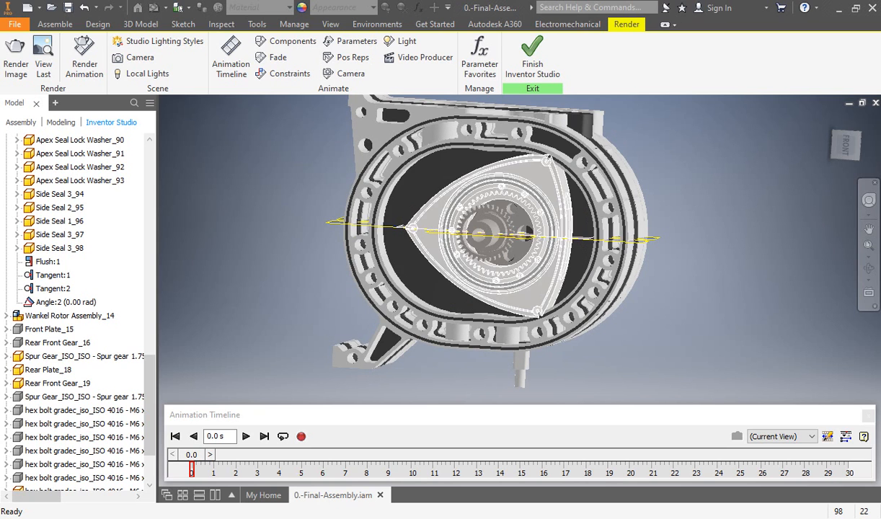
Step: Examine the whole engine with its eccentric shaft and rotor from several oblique and side angles
{"action": "middle_click_drag", "start_coordinate": [497, 224], "coordinate": [400, 236], "text": "shift"}
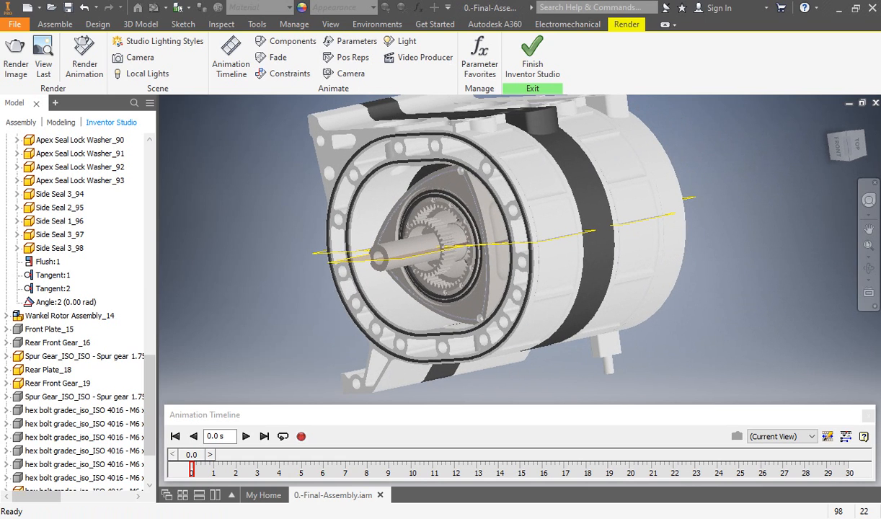
{"action": "middle_click_drag", "start_coordinate": [403, 234], "coordinate": [351, 240]}
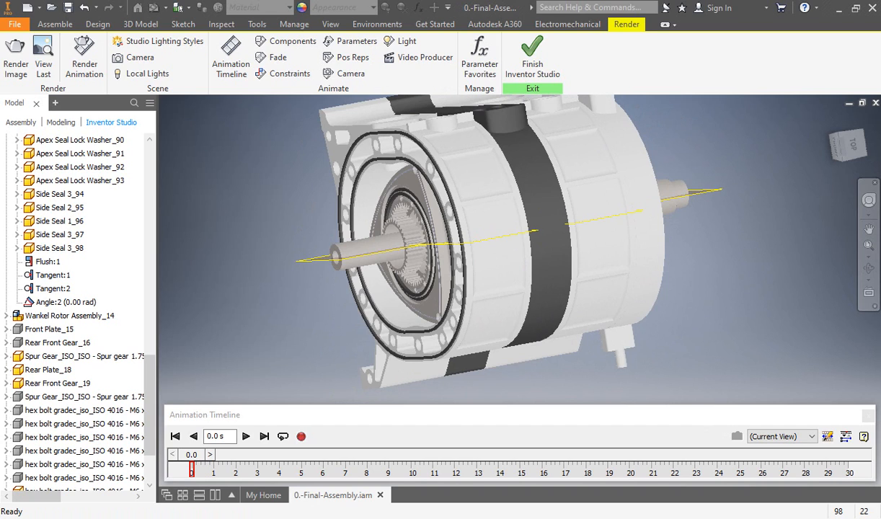
{"action": "middle_click_drag", "start_coordinate": [351, 241], "coordinate": [343, 248]}
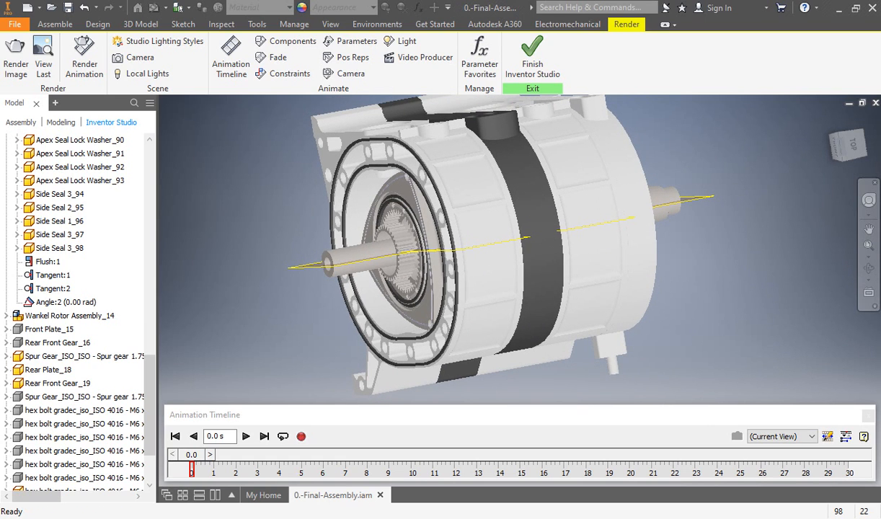
{"action": "scroll", "coordinate": [710, 253], "scroll_direction": "up", "scroll_amount": 3}
{"action": "middle_click_drag", "start_coordinate": [710, 254], "coordinate": [709, 260], "text": "shift"}
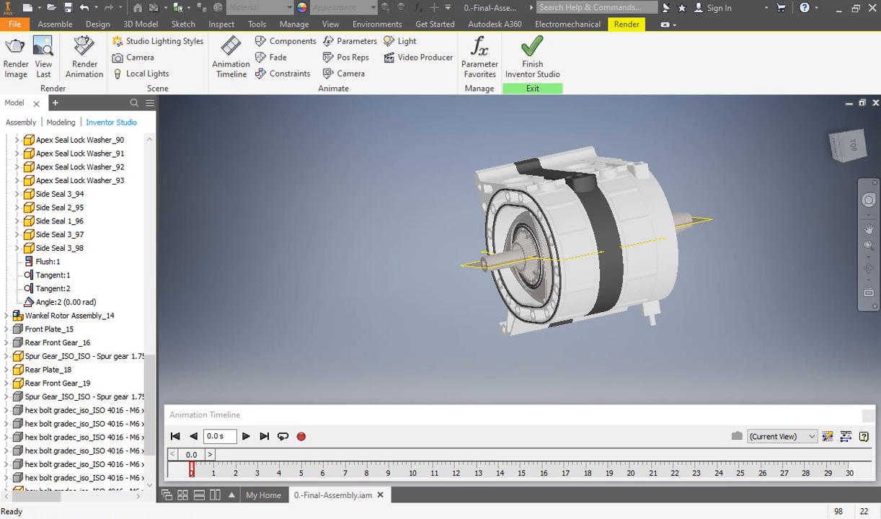
{"action": "middle_click_drag", "start_coordinate": [569, 238], "coordinate": [519, 231]}
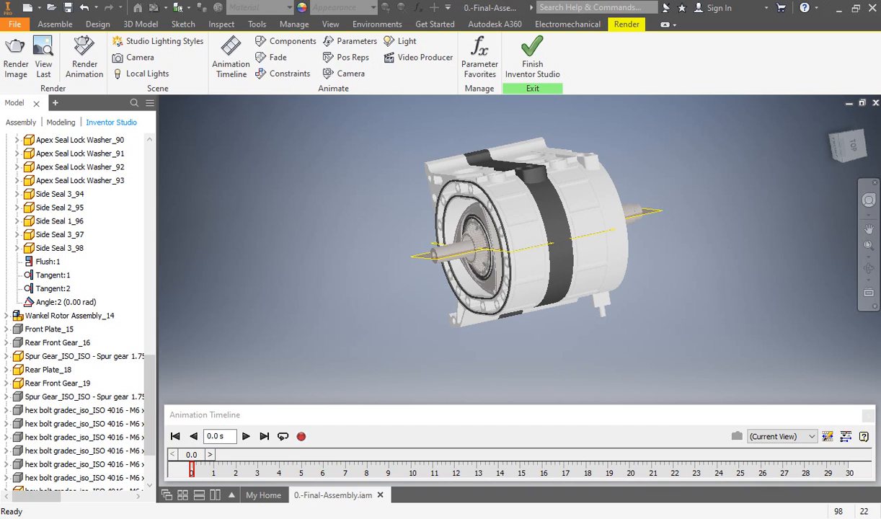
{"action": "middle_click_drag", "start_coordinate": [532, 232], "coordinate": [518, 231]}
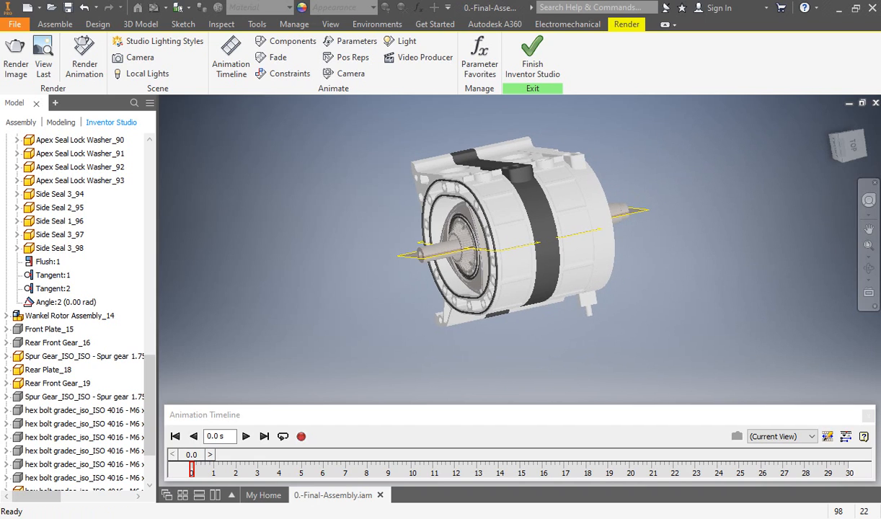
{"action": "middle_click_drag", "start_coordinate": [518, 231], "coordinate": [556, 234], "text": "shift"}
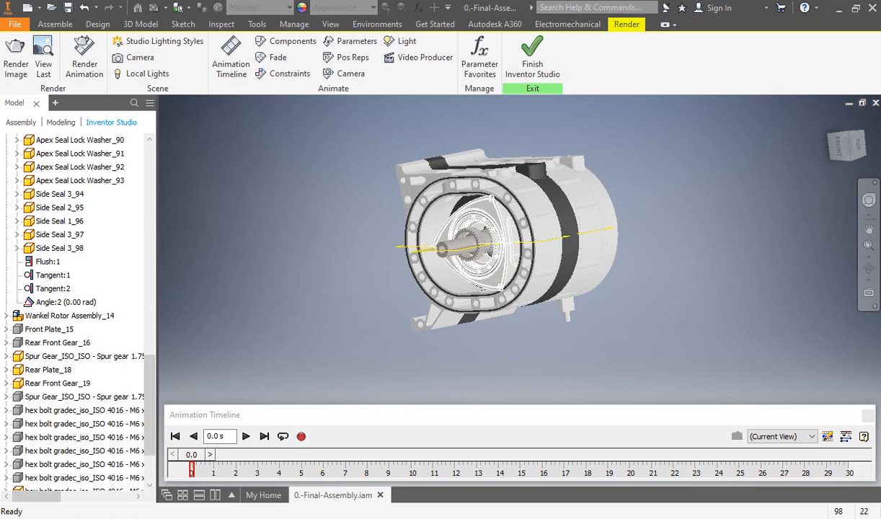
{"action": "middle_click_drag", "start_coordinate": [479, 239], "coordinate": [507, 242], "text": "shift"}
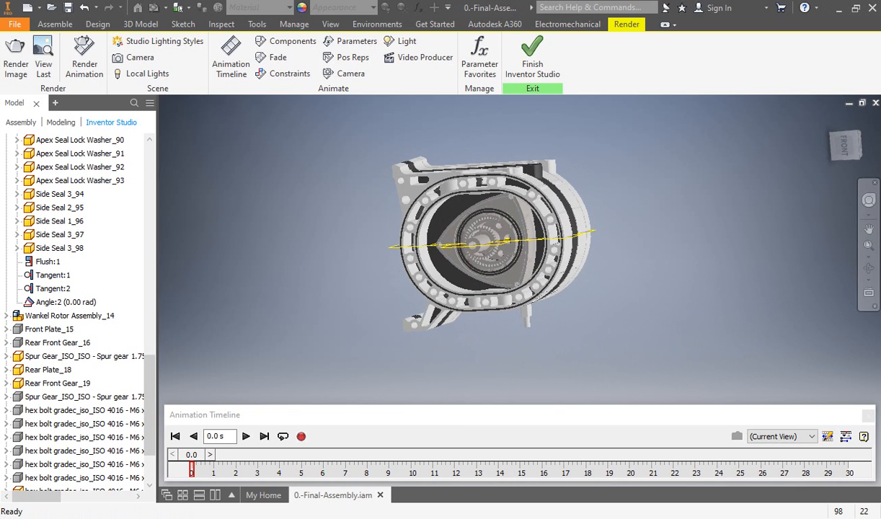
{"action": "middle_click_drag", "start_coordinate": [515, 242], "coordinate": [440, 236], "text": "shift"}
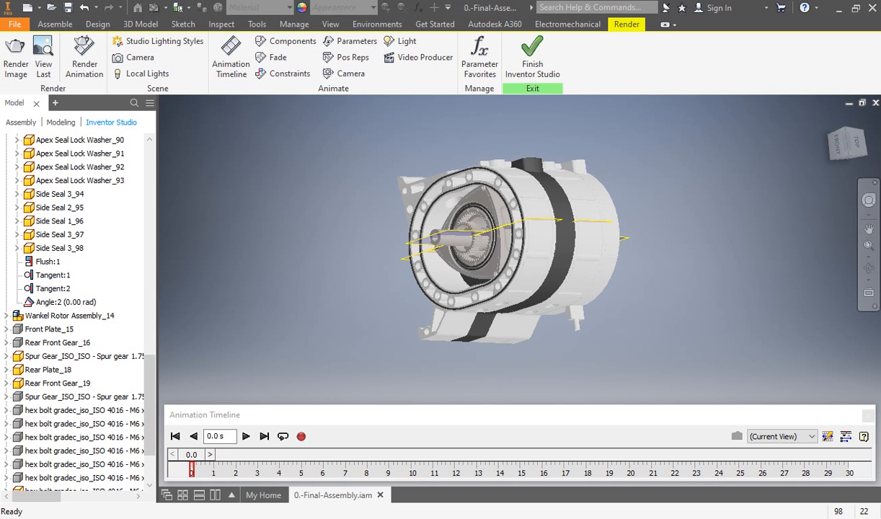
{"action": "middle_click_drag", "start_coordinate": [504, 216], "coordinate": [505, 267], "text": "shift"}
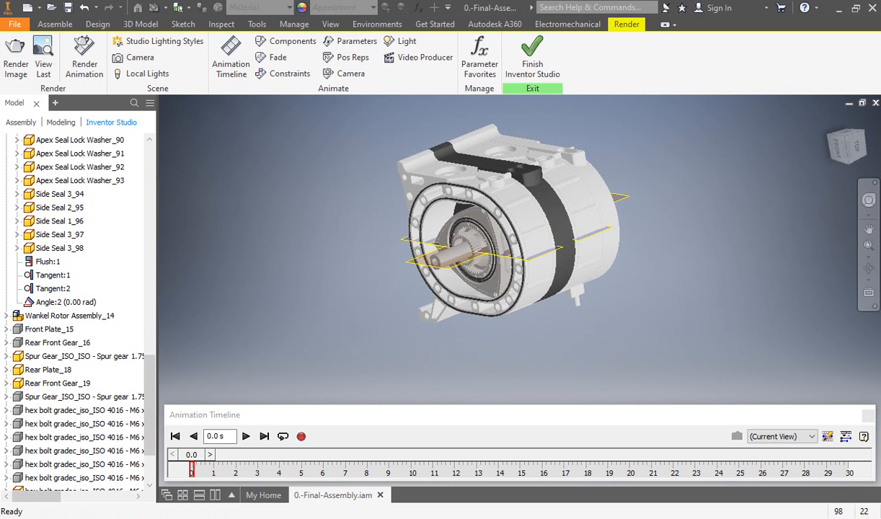
{"action": "middle_click_drag", "start_coordinate": [482, 274], "coordinate": [479, 244], "text": "shift"}
{"action": "middle_click_drag", "start_coordinate": [534, 234], "coordinate": [536, 258], "text": "shift"}
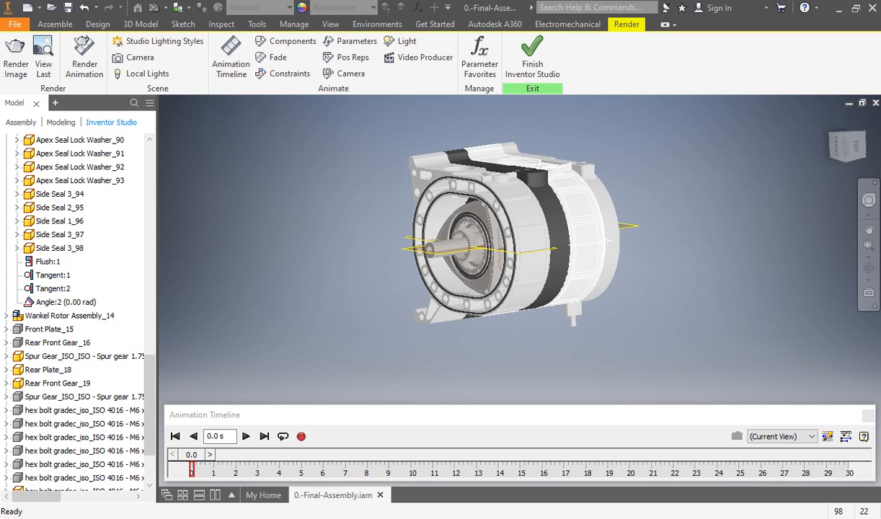
Step: Examine the rotor, gear set and eccentric shaft through the engine's open front housing, from near-frontal and oblique angles
{"action": "mouse_move", "coordinate": [504, 249]}
{"action": "middle_mouse_down", "text": "shift"}
{"action": "mouse_move", "coordinate": [542, 236]}
{"action": "mouse_move", "coordinate": [498, 247]}
{"action": "middle_mouse_up", "text": "shift"}
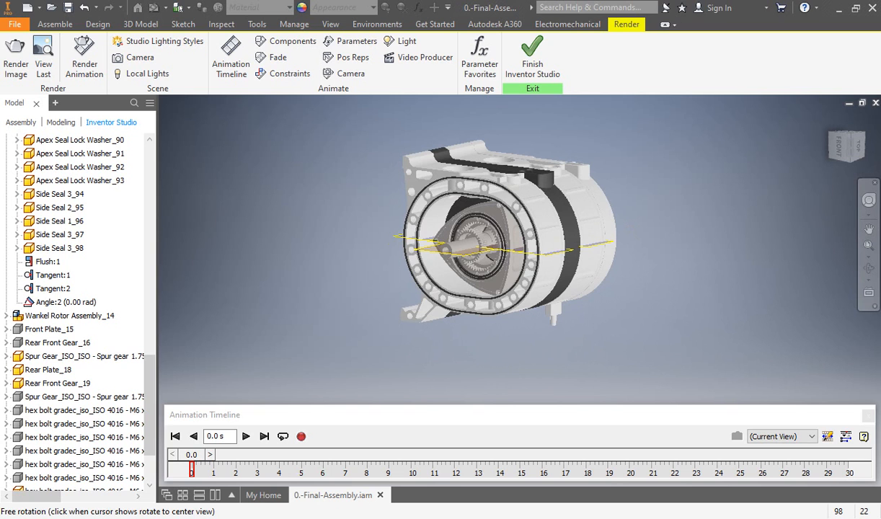
{"action": "middle_click_drag", "start_coordinate": [498, 247], "coordinate": [567, 234], "text": "shift"}
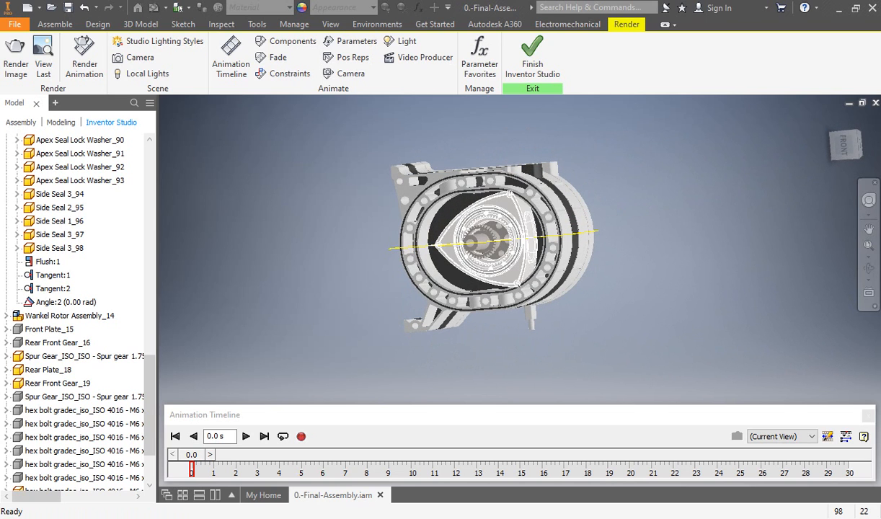
{"action": "key", "text": "F2"}
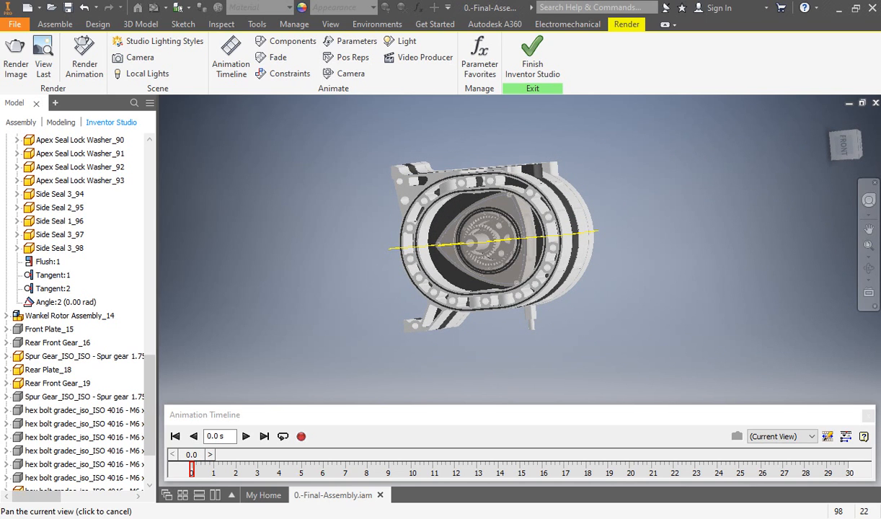
{"action": "mouse_move", "coordinate": [490, 241]}
{"action": "middle_mouse_down"}
{"action": "mouse_move", "coordinate": [469, 247]}
{"action": "mouse_move", "coordinate": [505, 229]}
{"action": "mouse_move", "coordinate": [473, 239]}
{"action": "middle_mouse_up"}
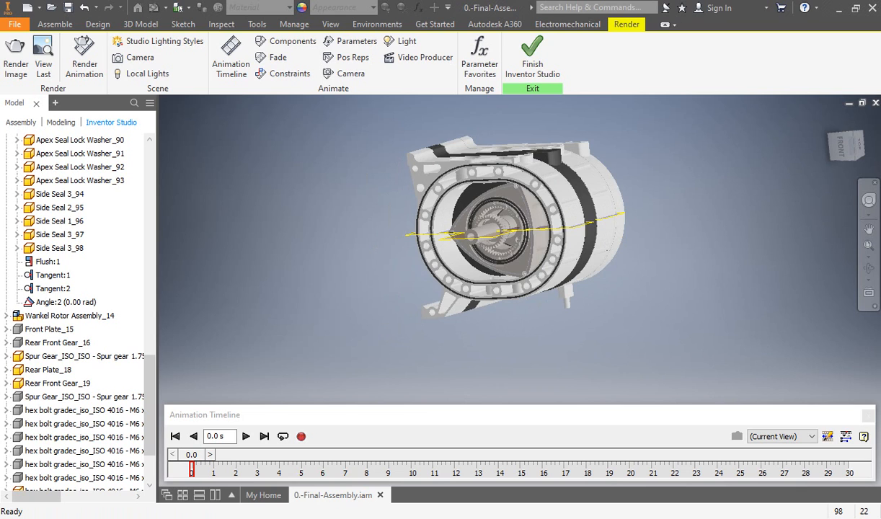
{"action": "scroll", "coordinate": [613, 271], "scroll_direction": "down", "scroll_amount": 5}
{"action": "scroll", "coordinate": [612, 270], "scroll_direction": "up", "scroll_amount": 4}
{"action": "middle_click_drag", "start_coordinate": [612, 270], "coordinate": [606, 280]}
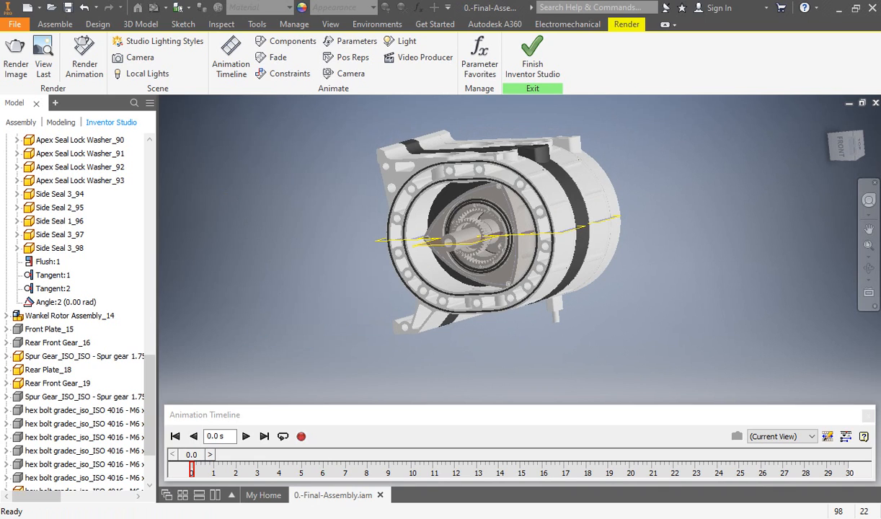
{"action": "middle_click_drag", "start_coordinate": [612, 270], "coordinate": [597, 278]}
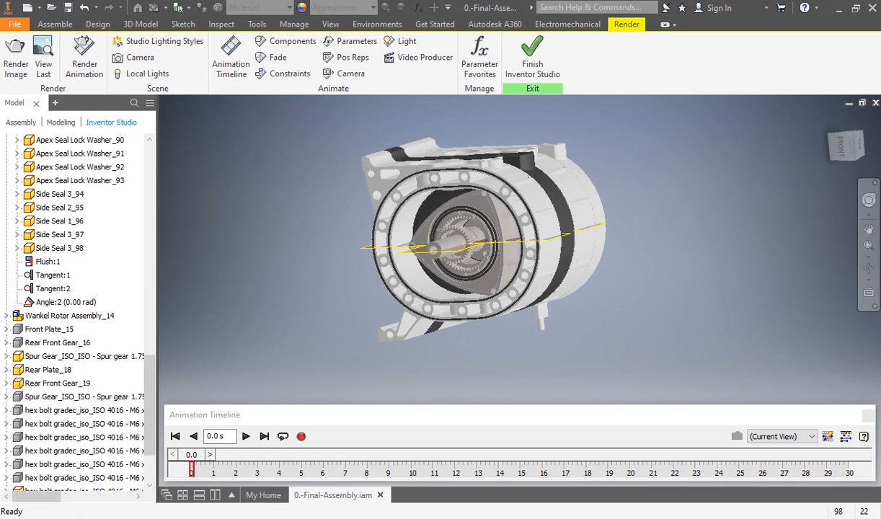
{"action": "mouse_move", "coordinate": [598, 278]}
{"action": "middle_mouse_down", "text": "shift"}
{"action": "mouse_move", "coordinate": [604, 282]}
{"action": "mouse_move", "coordinate": [591, 276]}
{"action": "middle_mouse_up", "text": "shift"}
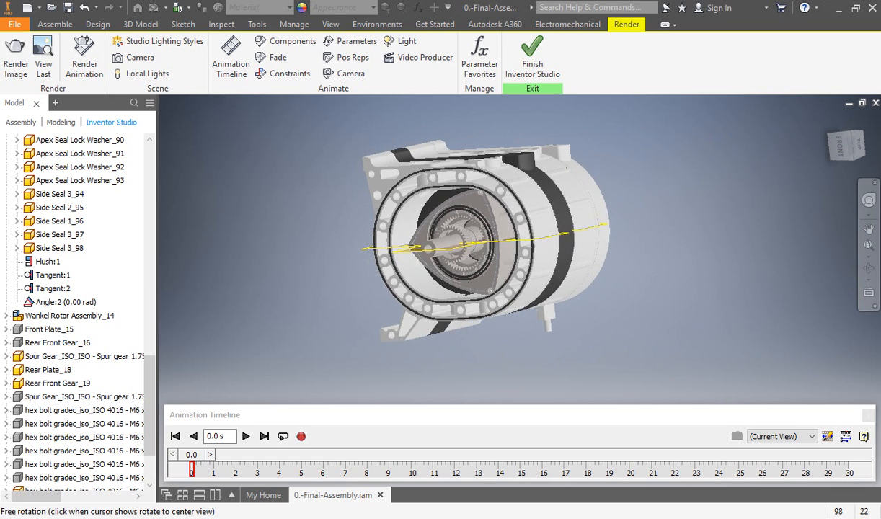